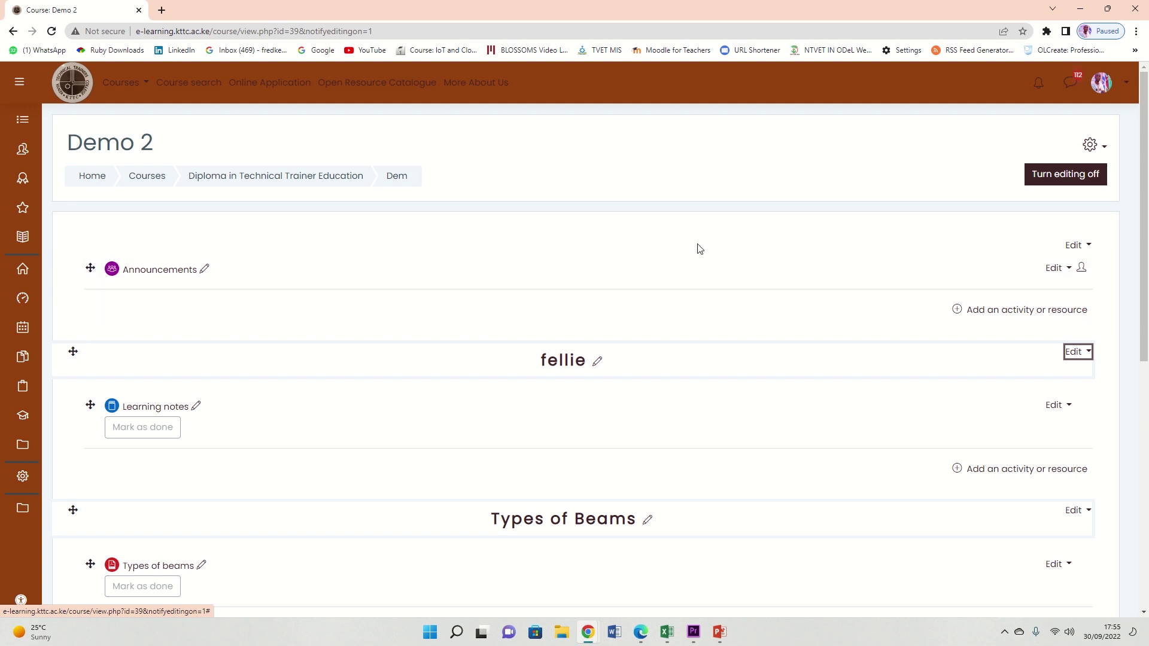
# - Turn course editing off and back on, then add an Attendance activity to the General section
pyautogui.scroll(-1, 495, 313)
pyautogui.scroll(1, 590, 249)
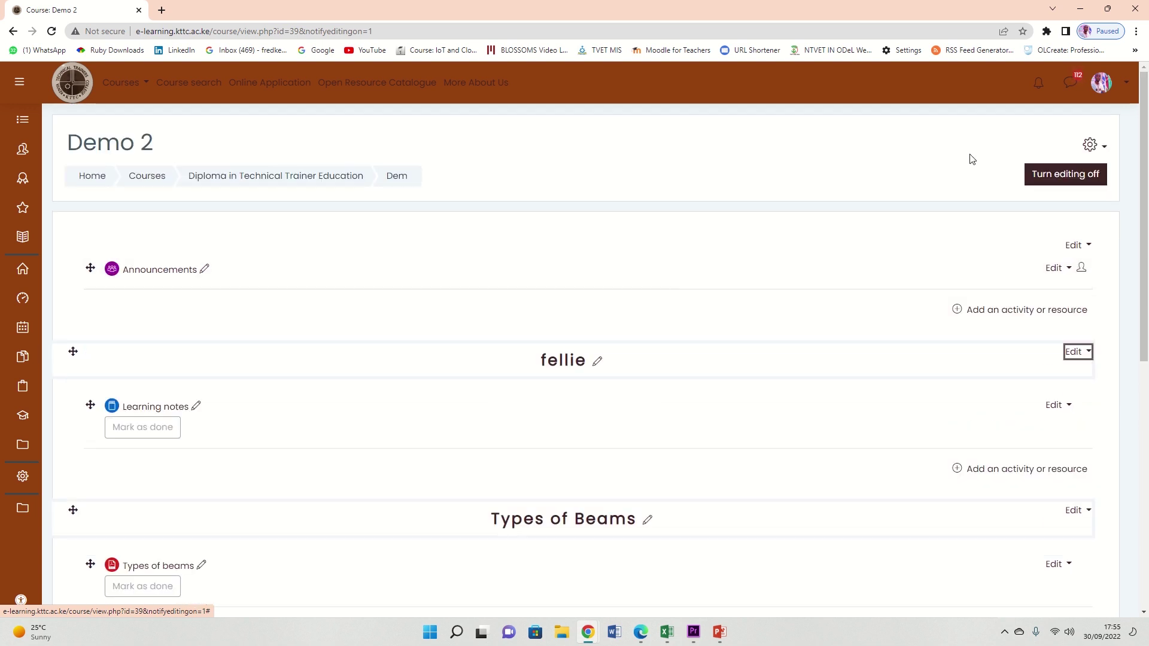
pyautogui.scroll(-1, 323, 313)
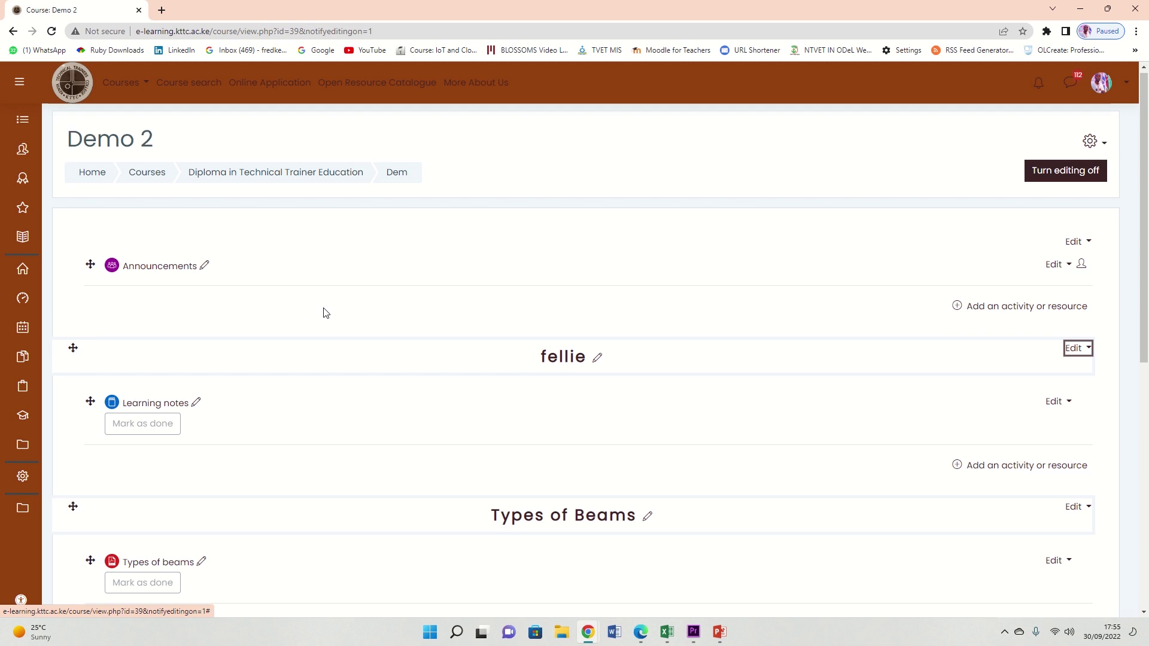
pyautogui.scroll(-3, 324, 313)
pyautogui.scroll(3, 329, 308)
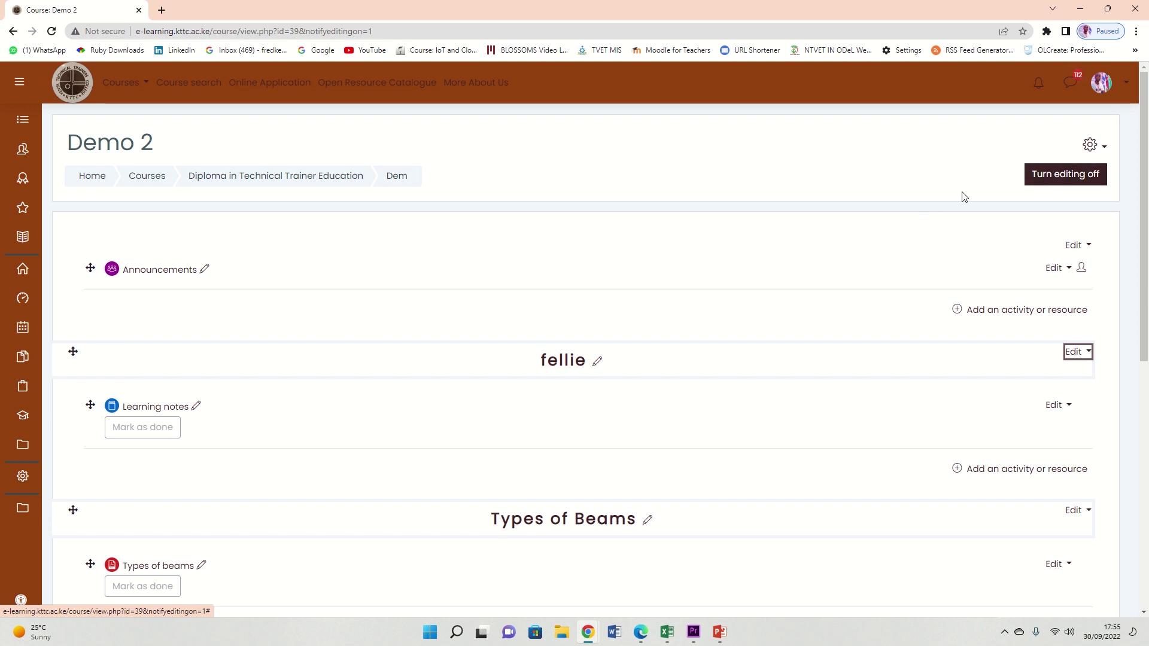
pyautogui.click(1084, 177)
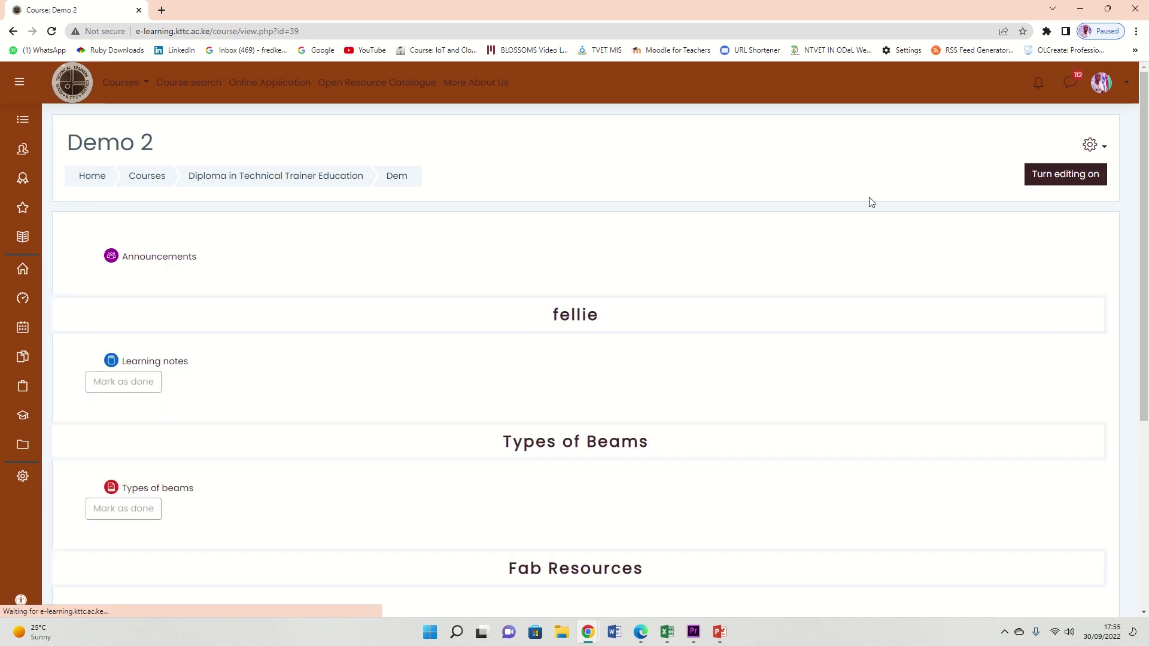
pyautogui.click(1065, 177)
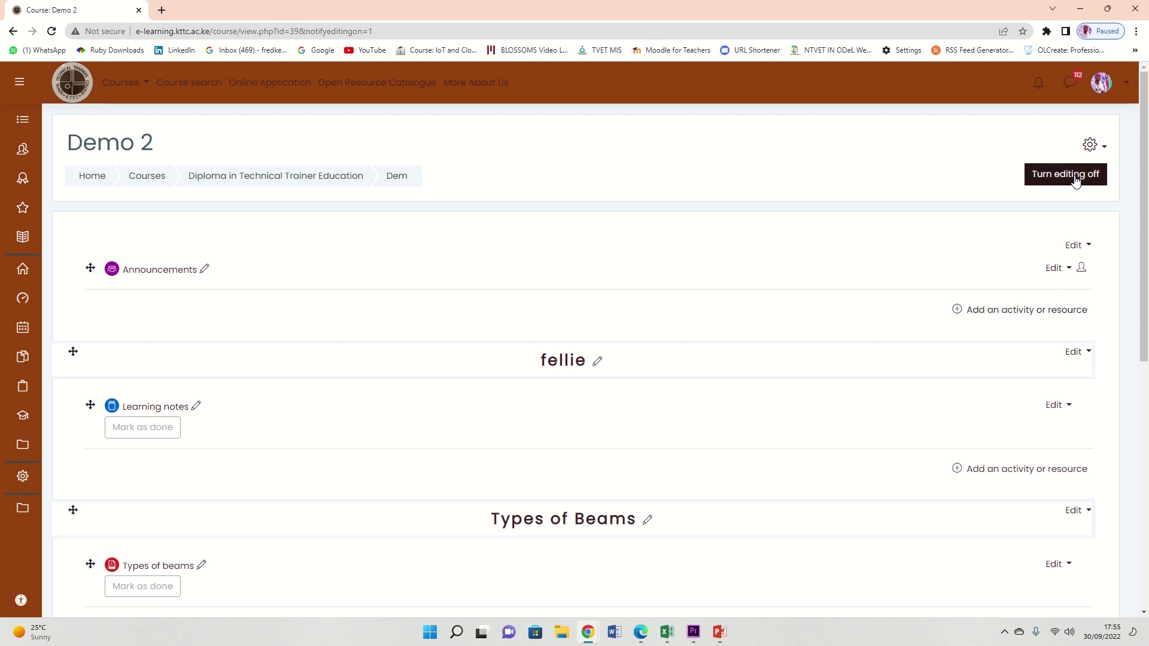
pyautogui.click(1017, 310)
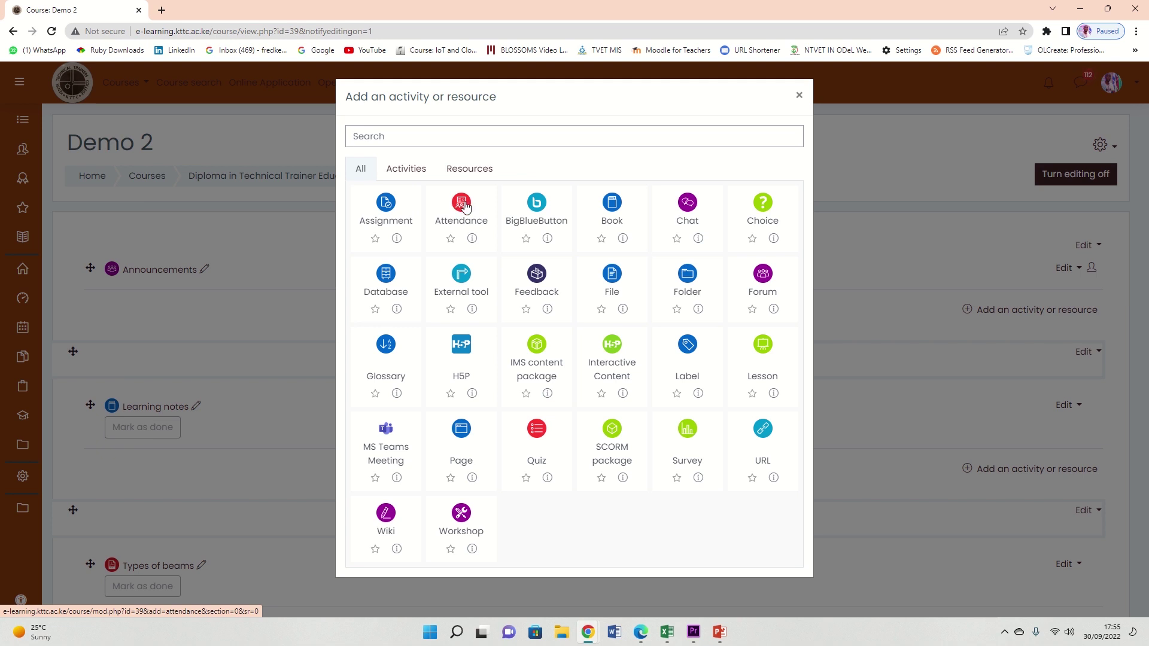
pyautogui.click(466, 206)
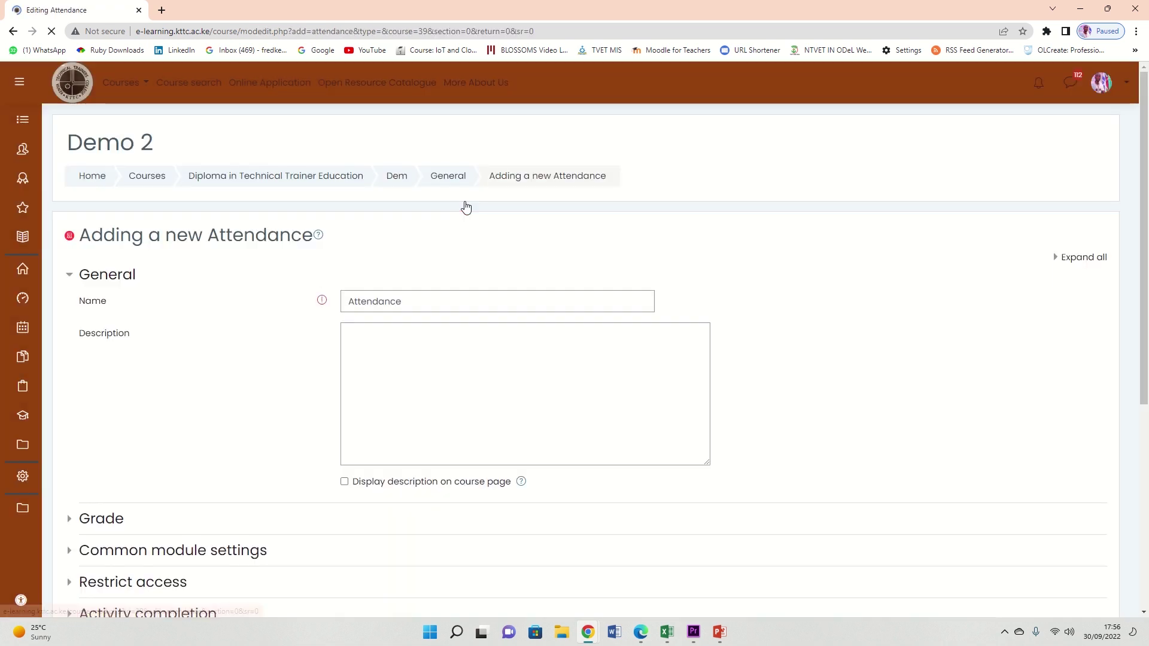
# - Put the teacher's name and a dash before 'Attendance' in the activity name, then save and display it
pyautogui.doubleClick(418, 300)
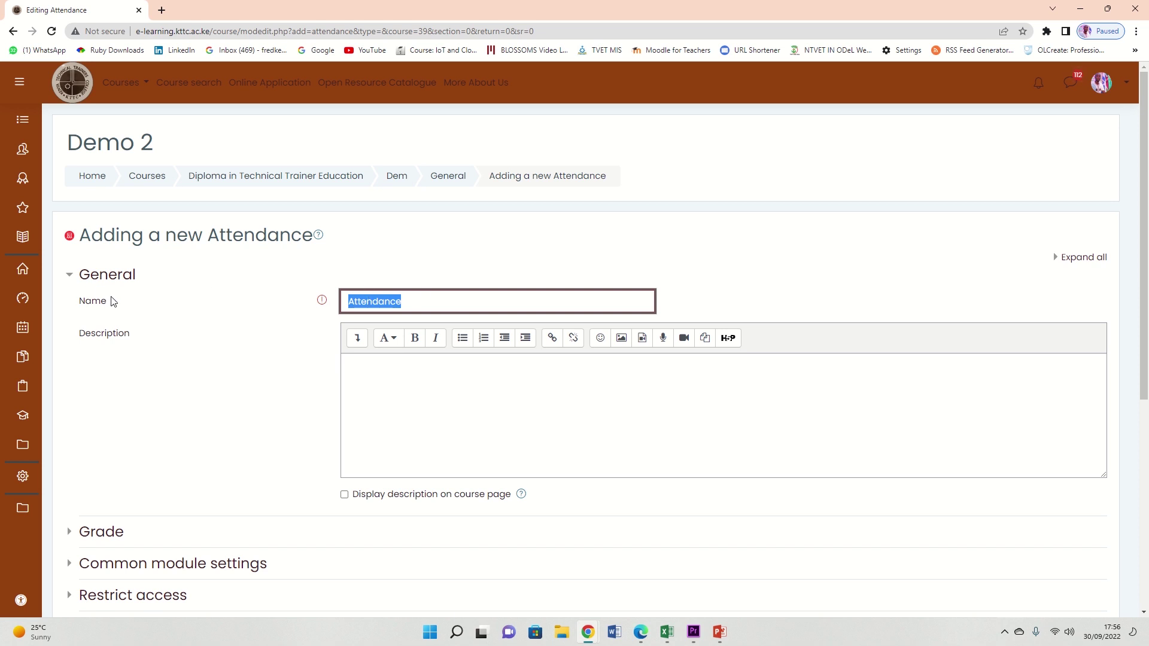
pyautogui.click(418, 295)
pyautogui.click(415, 375)
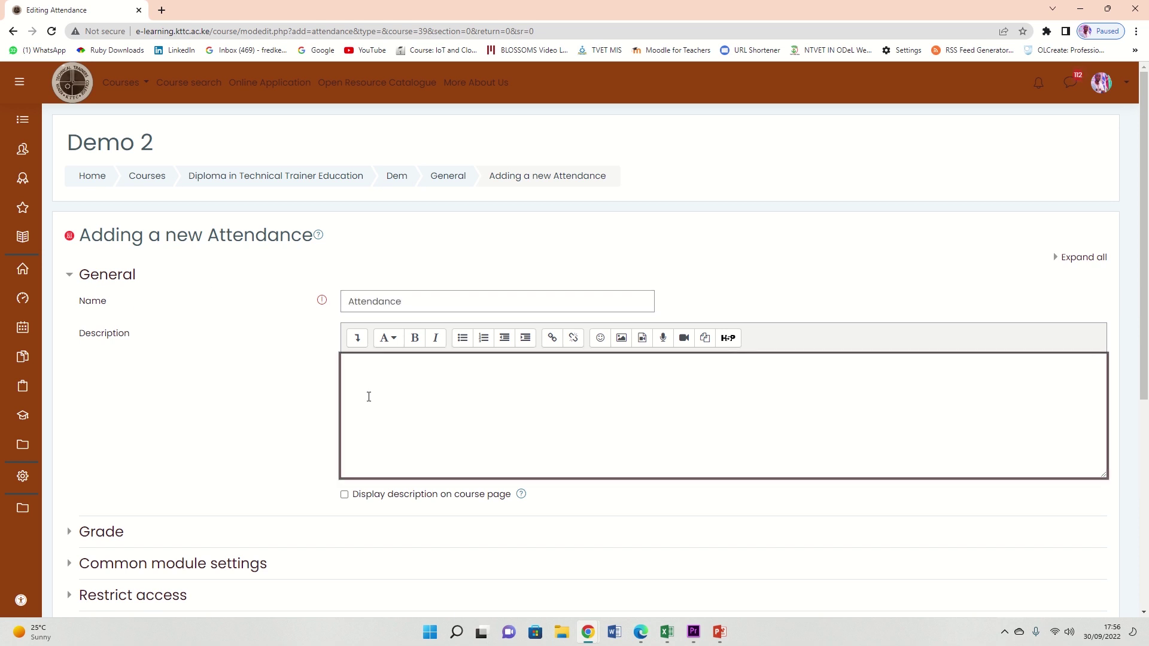
pyautogui.click(411, 301)
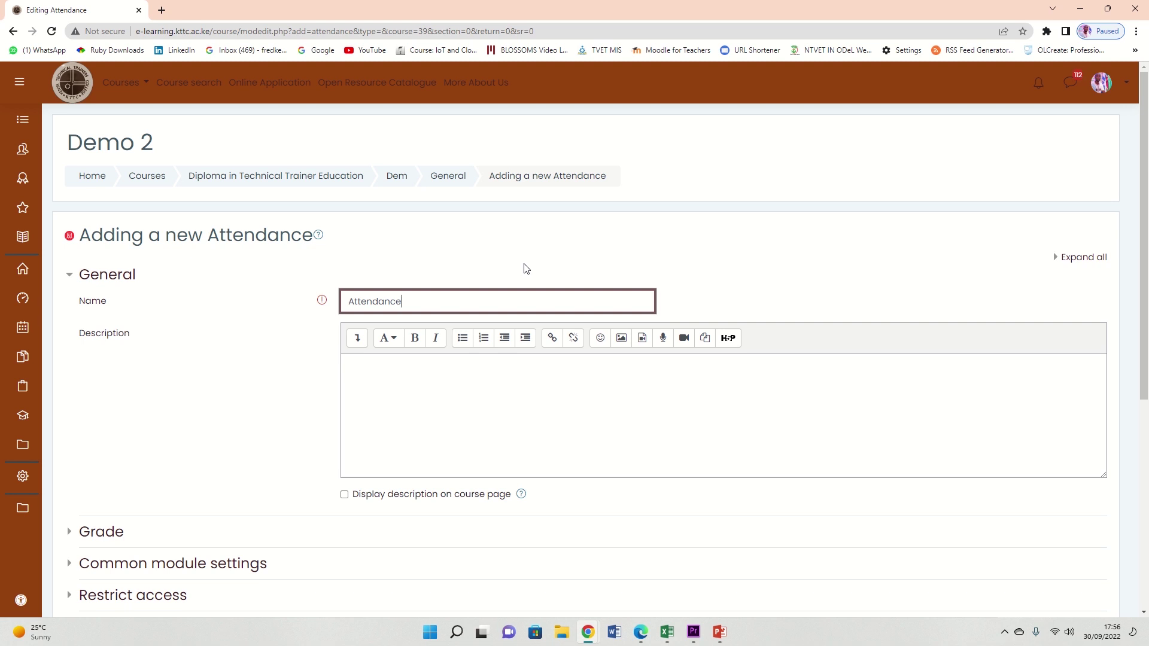
pyautogui.write('Mr Amima -')
pyautogui.scroll(-3, 545, 329)
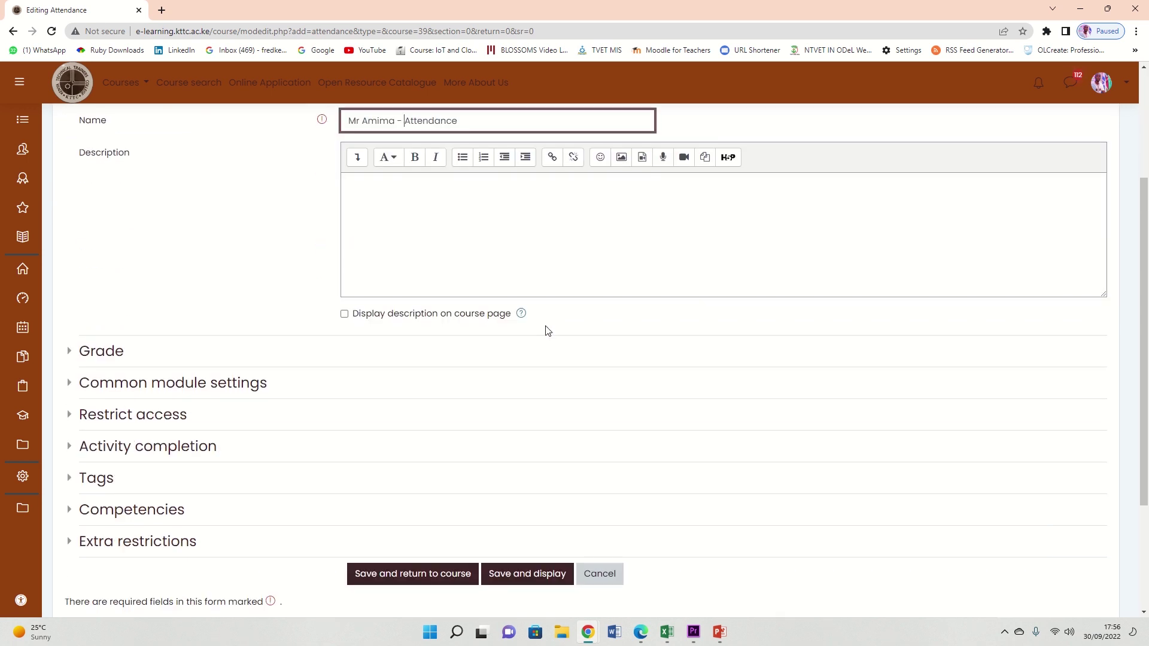
pyautogui.scroll(-1, 546, 331)
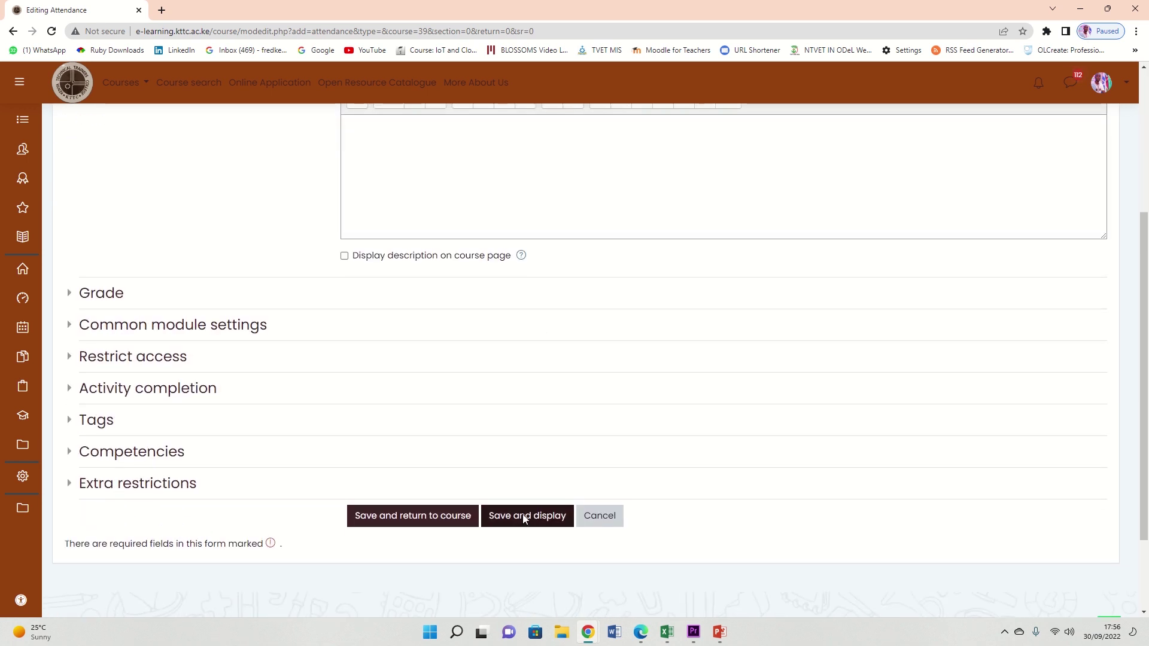
pyautogui.scroll(1, 524, 518)
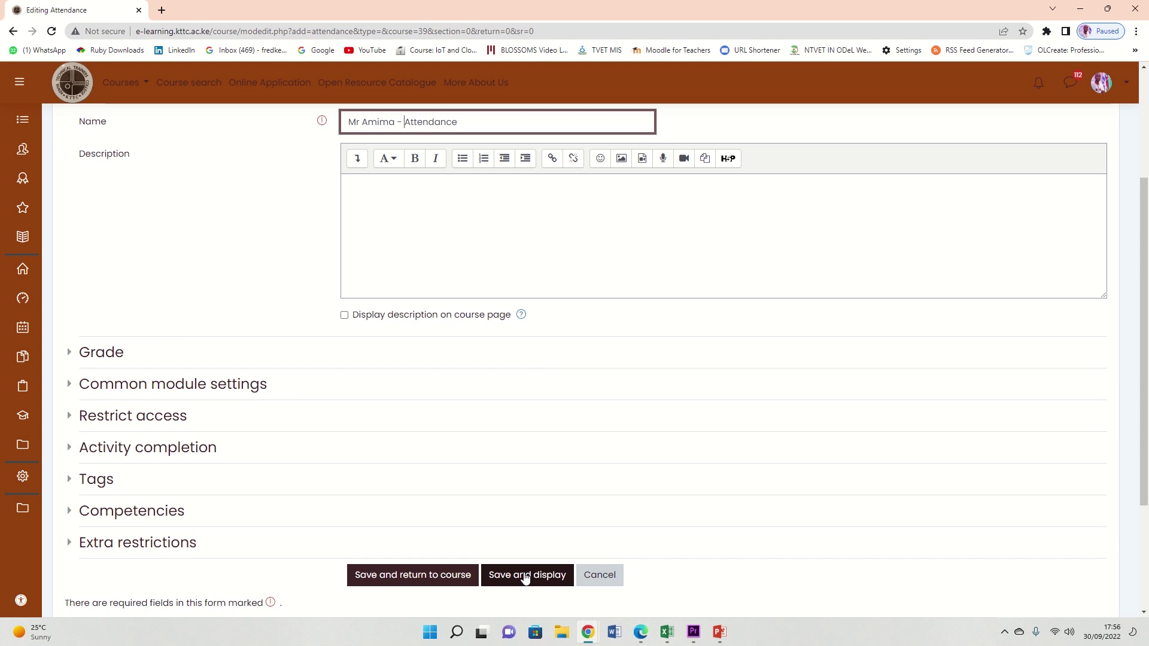
pyautogui.click(525, 576)
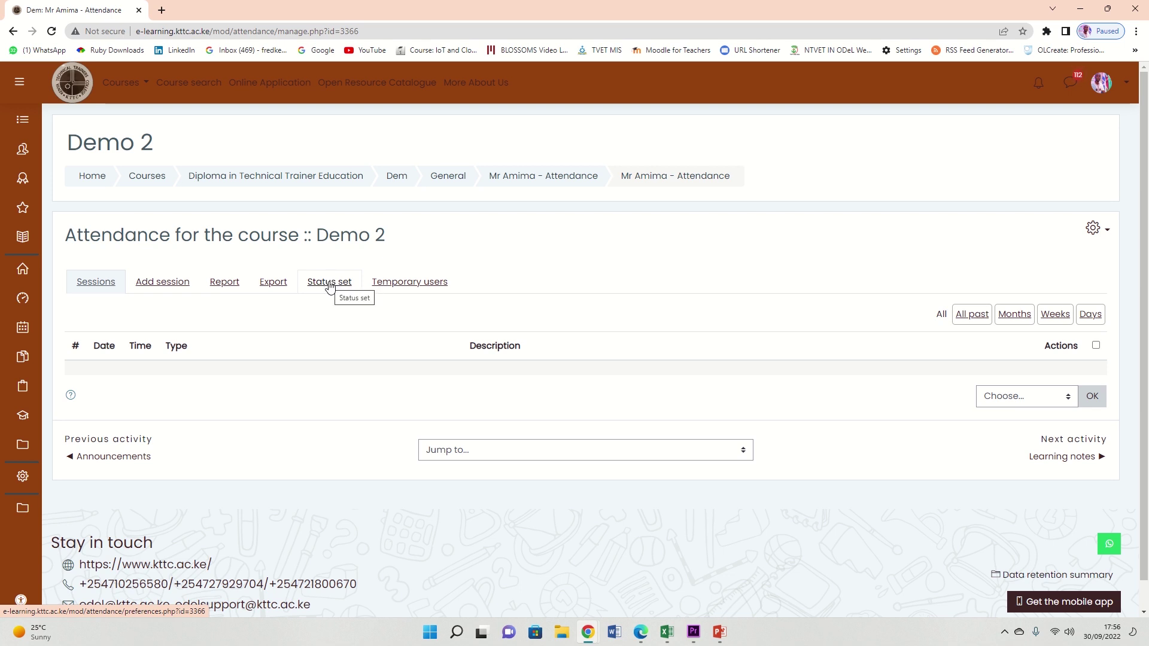
# - In the Status set, delete the Late and Excused statuses, confirming each deletion
pyautogui.click(329, 285)
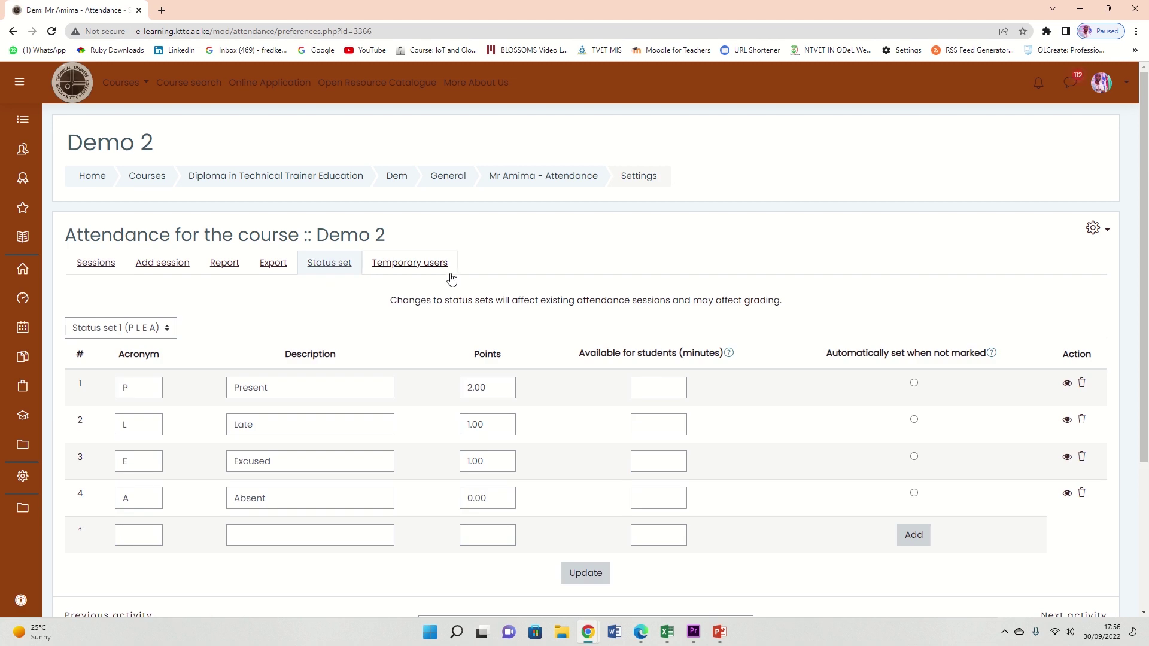
pyautogui.scroll(-2, 451, 285)
pyautogui.scroll(-1, 240, 299)
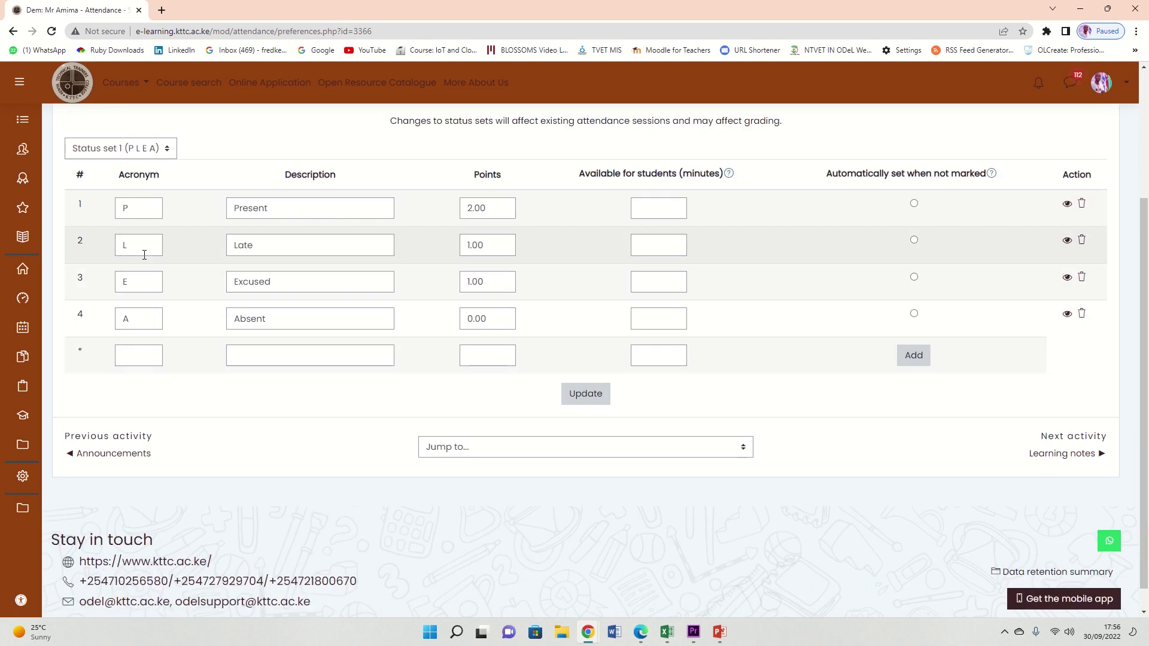
pyautogui.click(1082, 242)
pyautogui.click(638, 429)
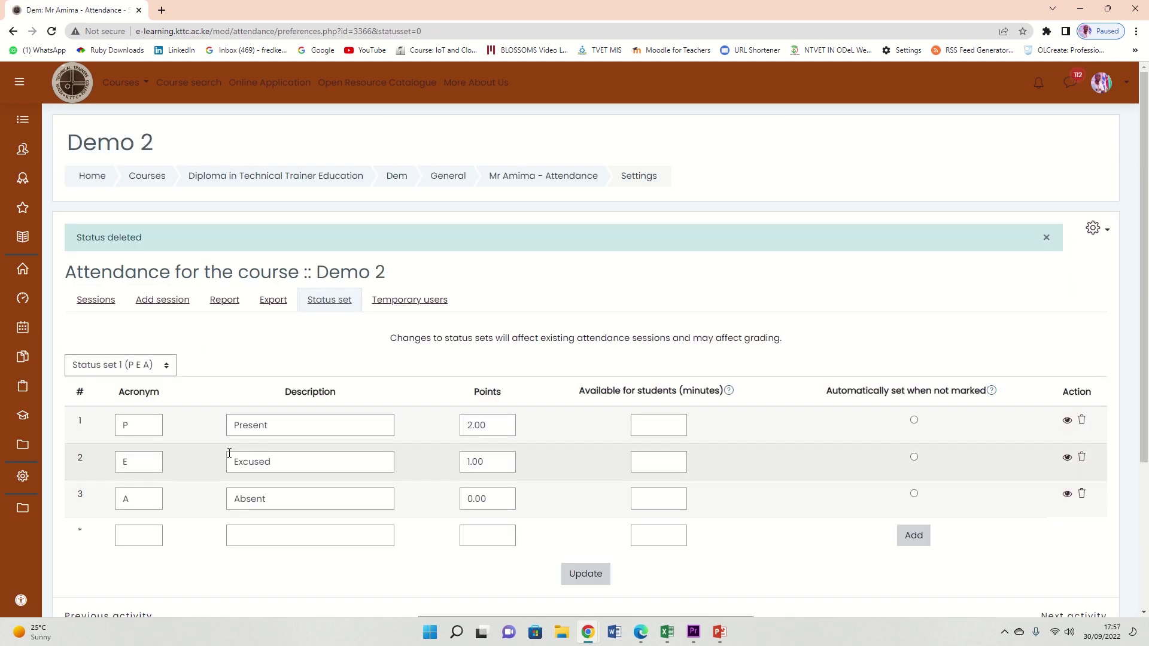
pyautogui.scroll(-1, 217, 400)
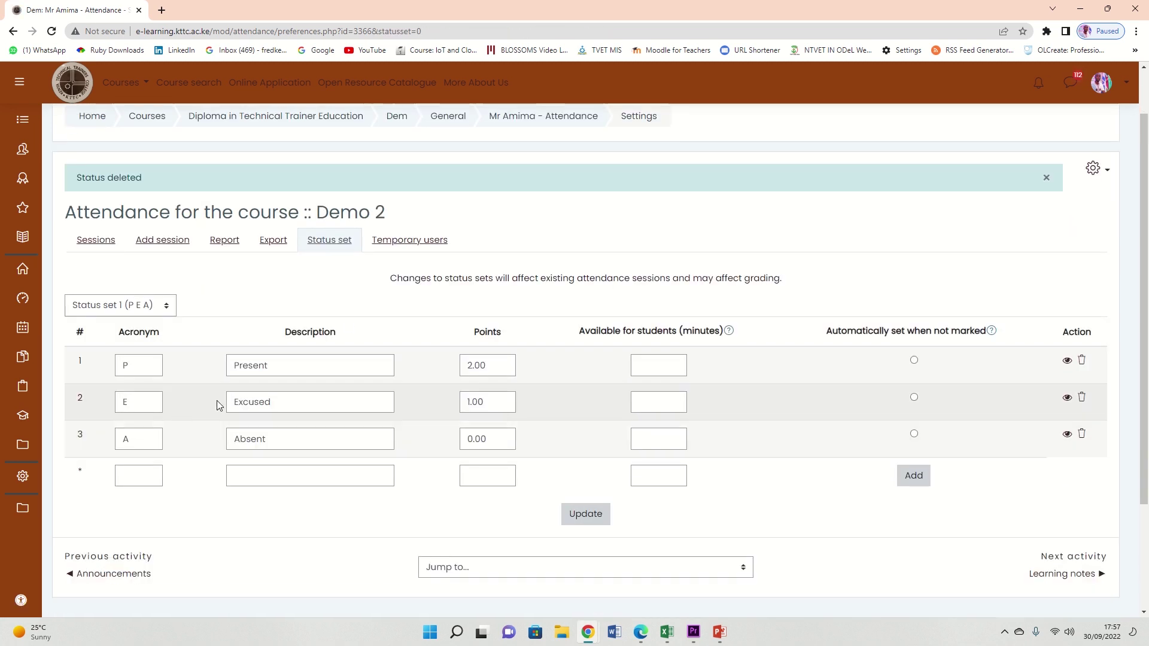
pyautogui.click(1081, 398)
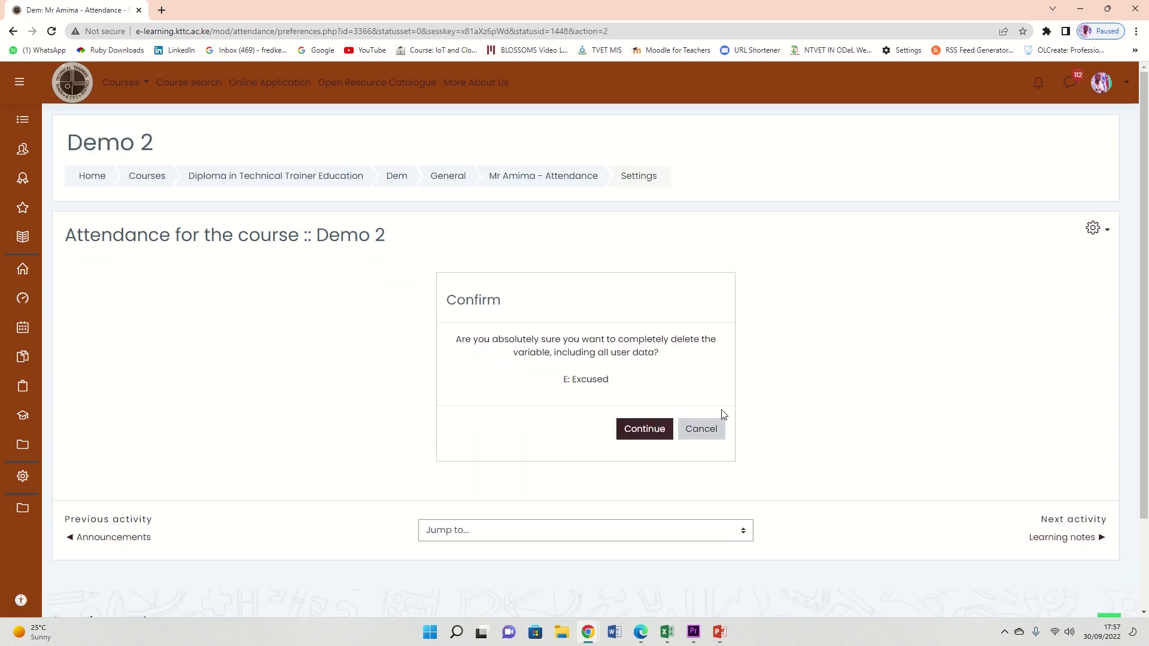
pyautogui.click(642, 428)
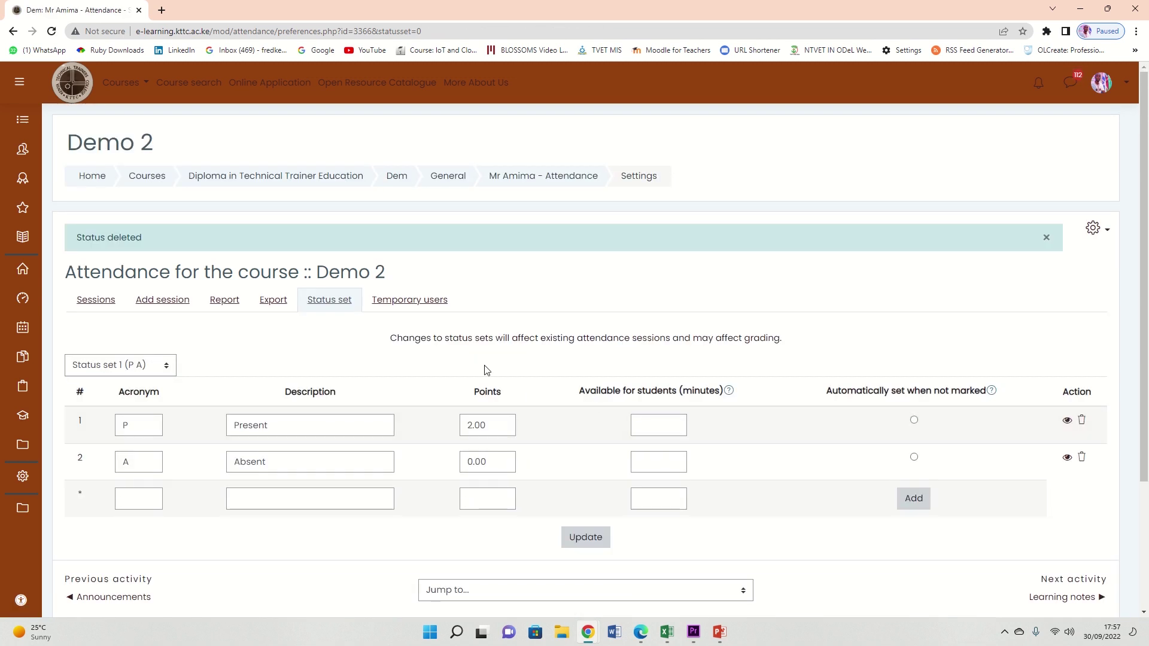
# - Give Present 1 point and Absent 0, set Absent automatically when unmarked, and update
pyautogui.scroll(-3, 424, 354)
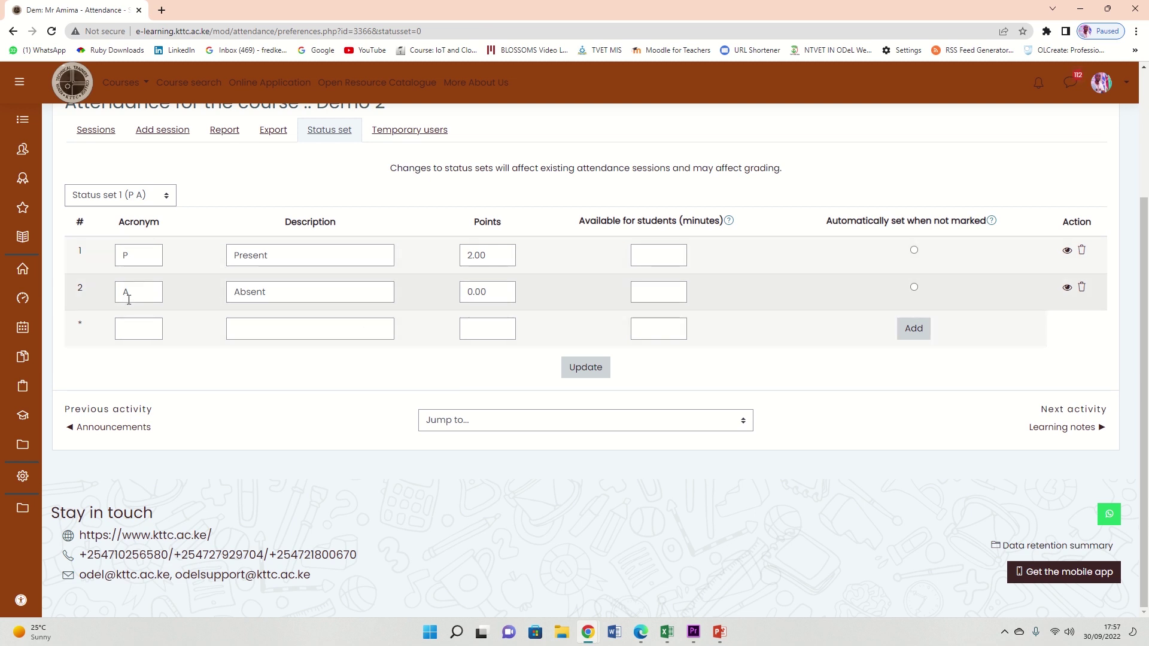
pyautogui.doubleClick(481, 255)
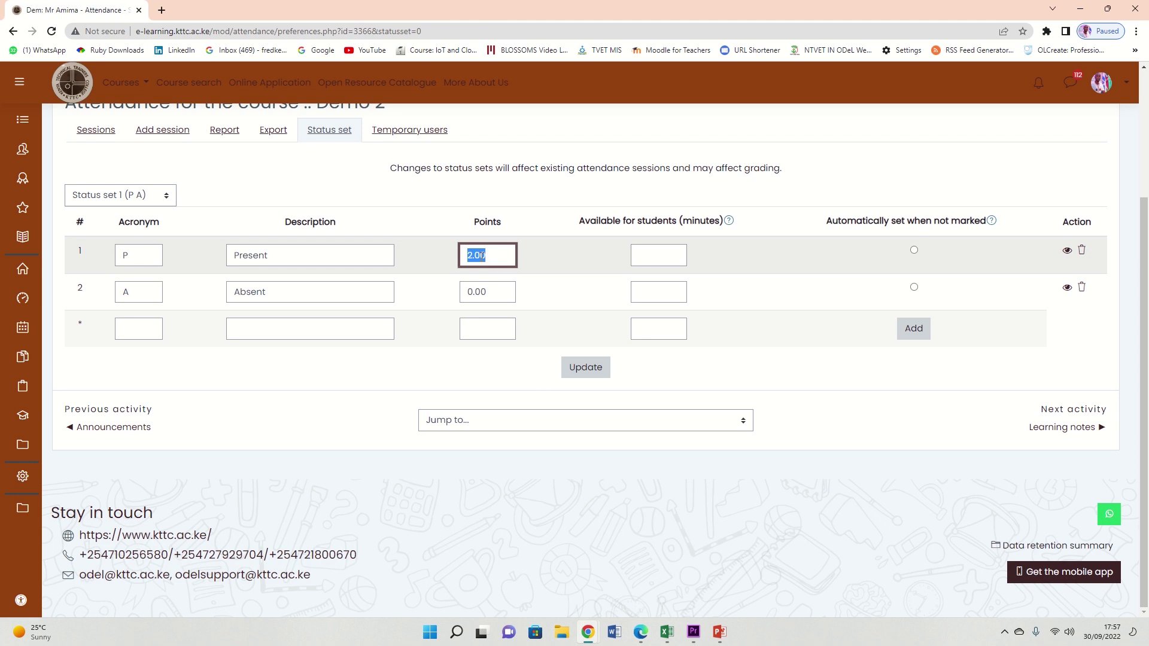
pyautogui.doubleClick(489, 292)
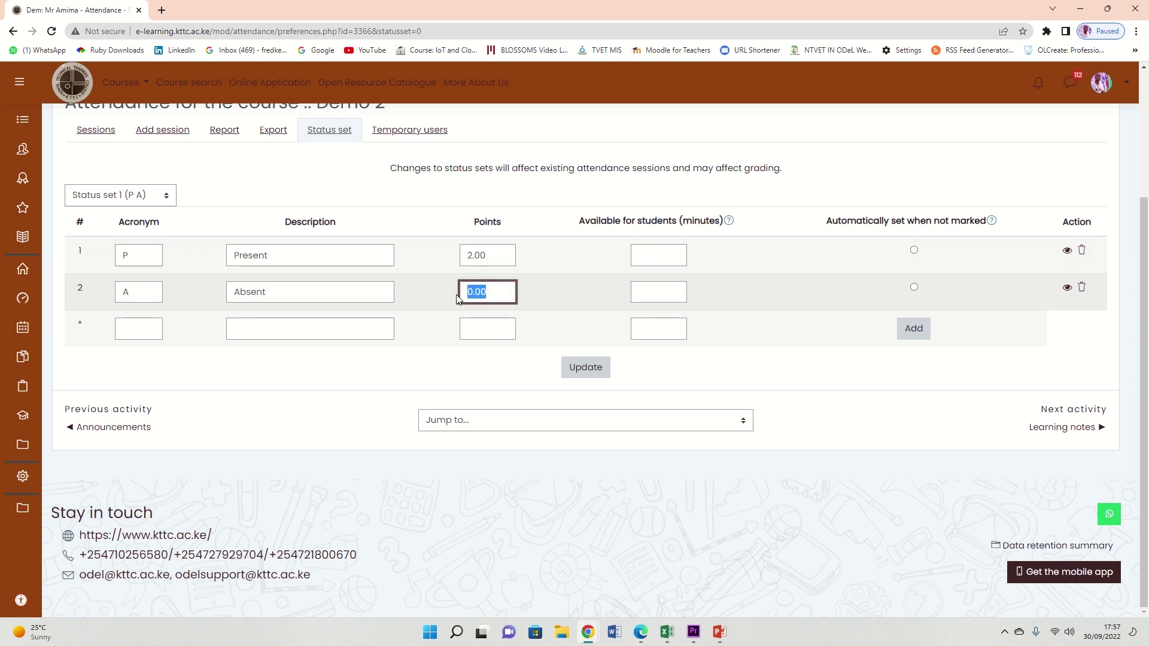
pyautogui.doubleClick(507, 254)
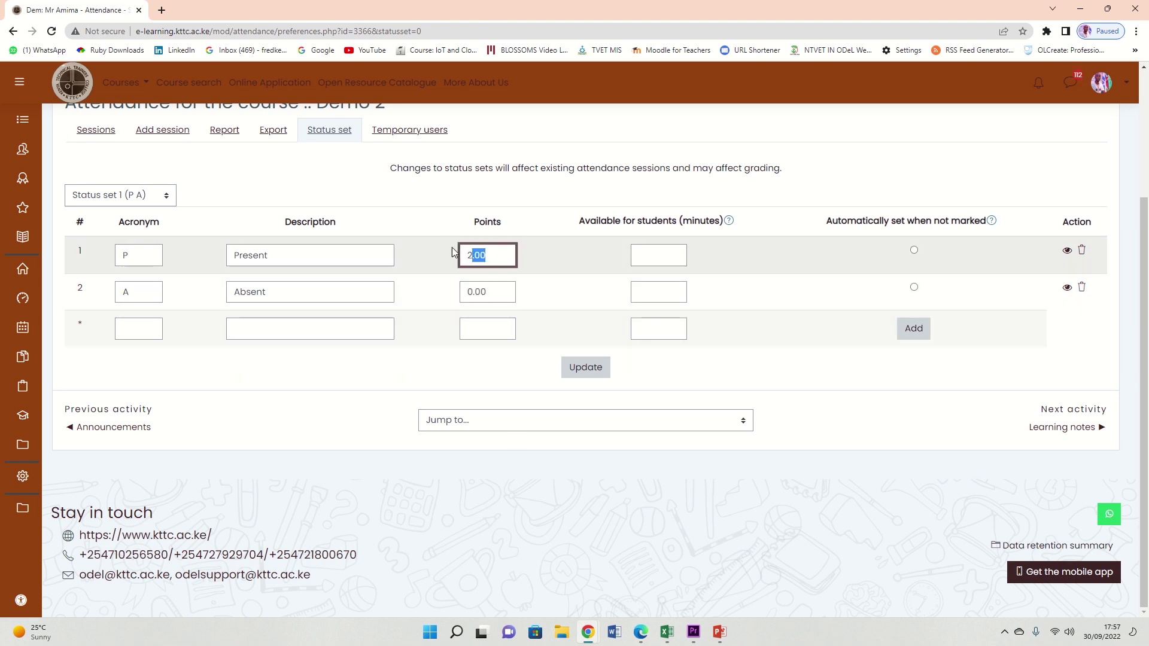
pyautogui.write('1')
pyautogui.doubleClick(488, 293)
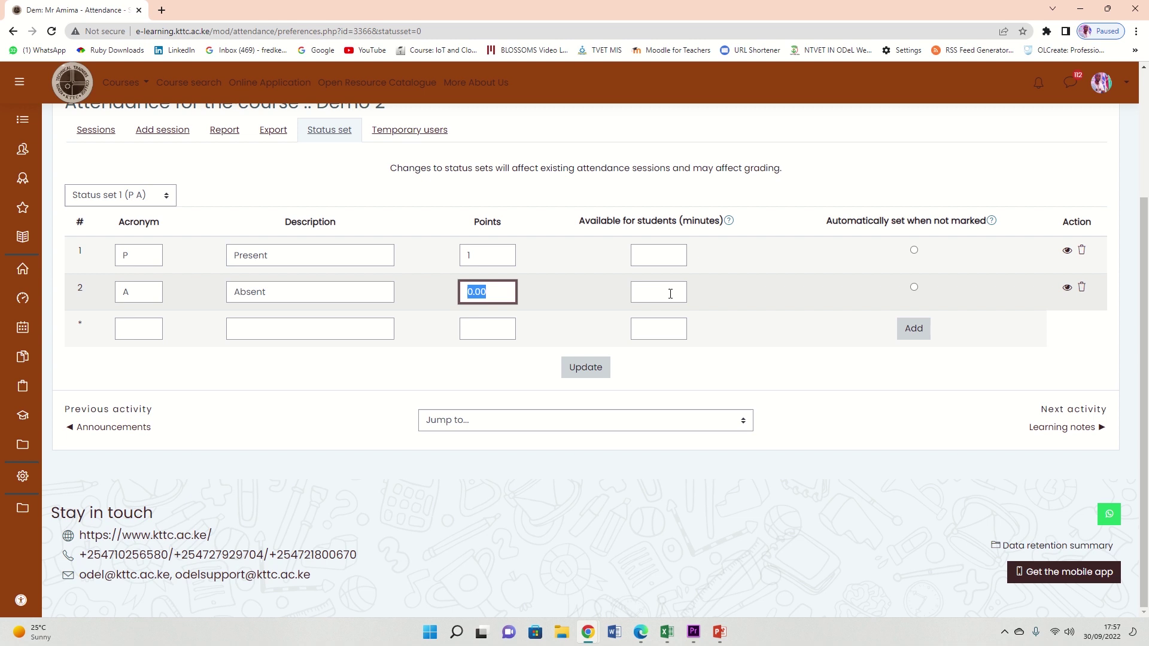
pyautogui.write('0')
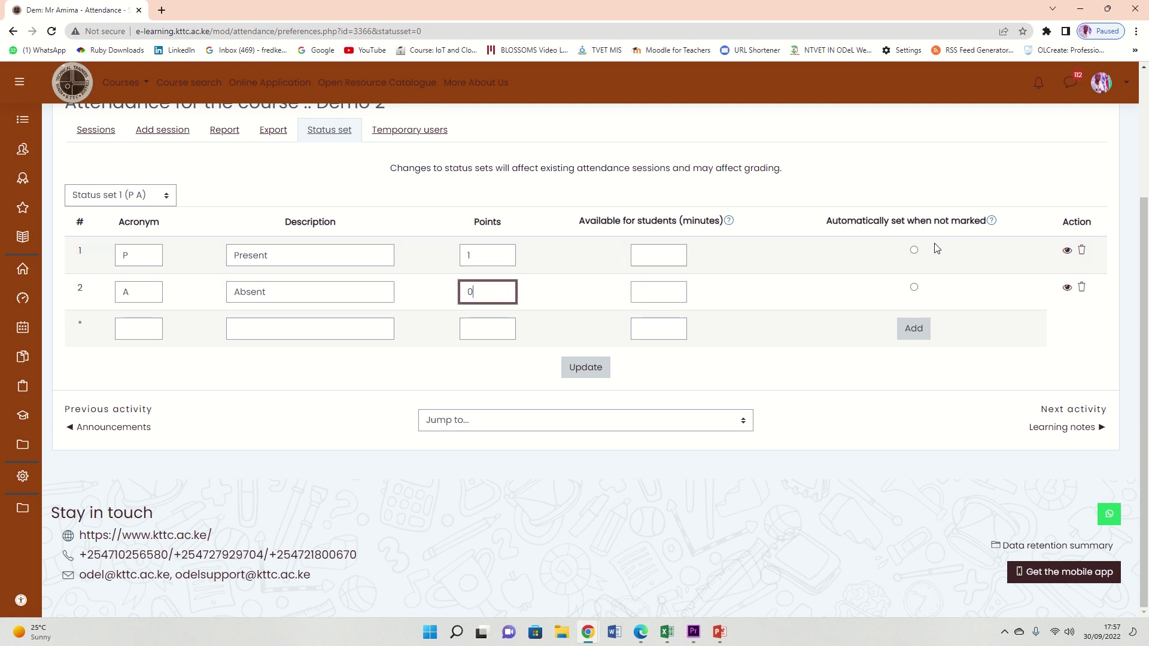
pyautogui.click(915, 288)
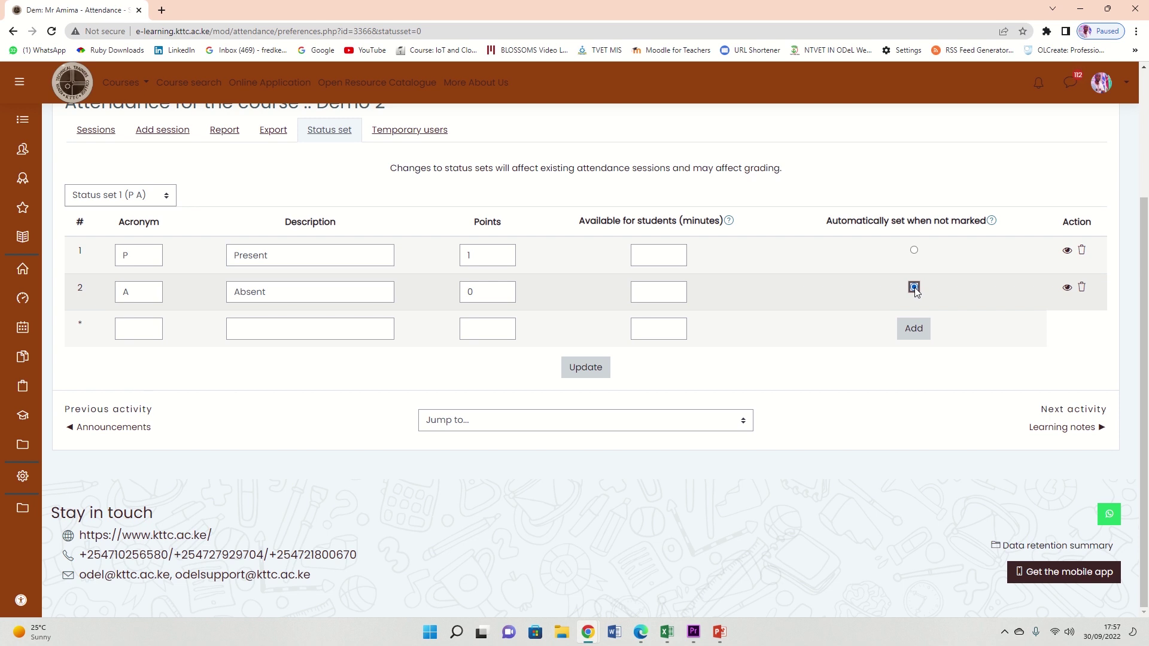
pyautogui.click(586, 369)
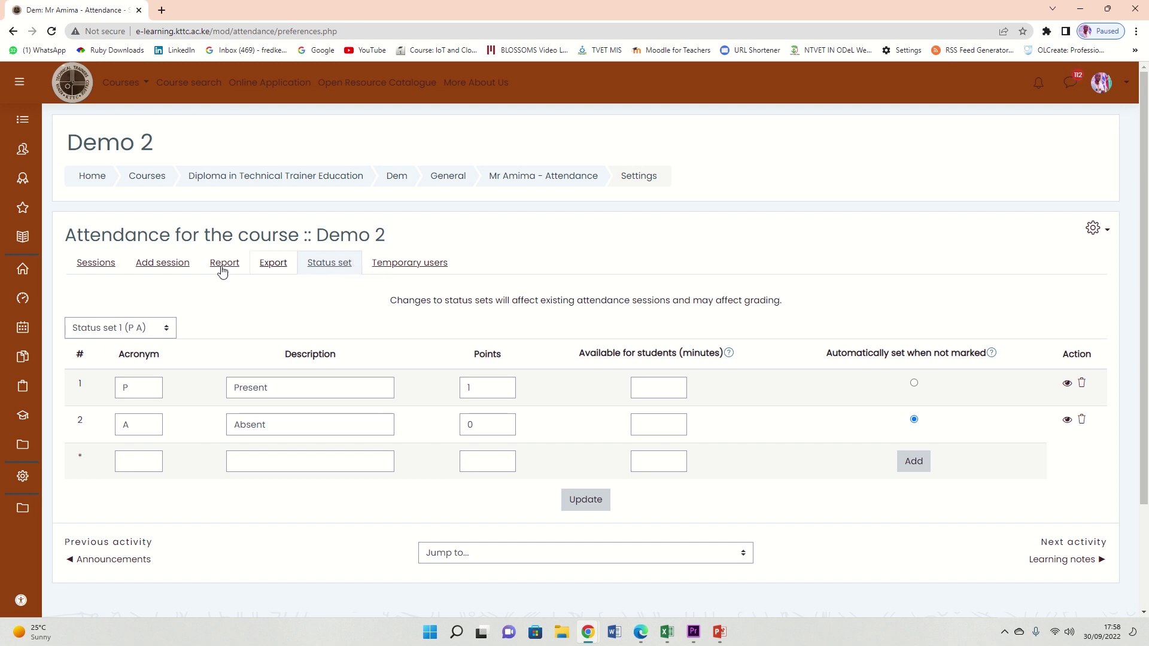
# - In a new Add session form, set the session date to 5 October 2022
pyautogui.click(170, 264)
pyautogui.scroll(-2, 295, 220)
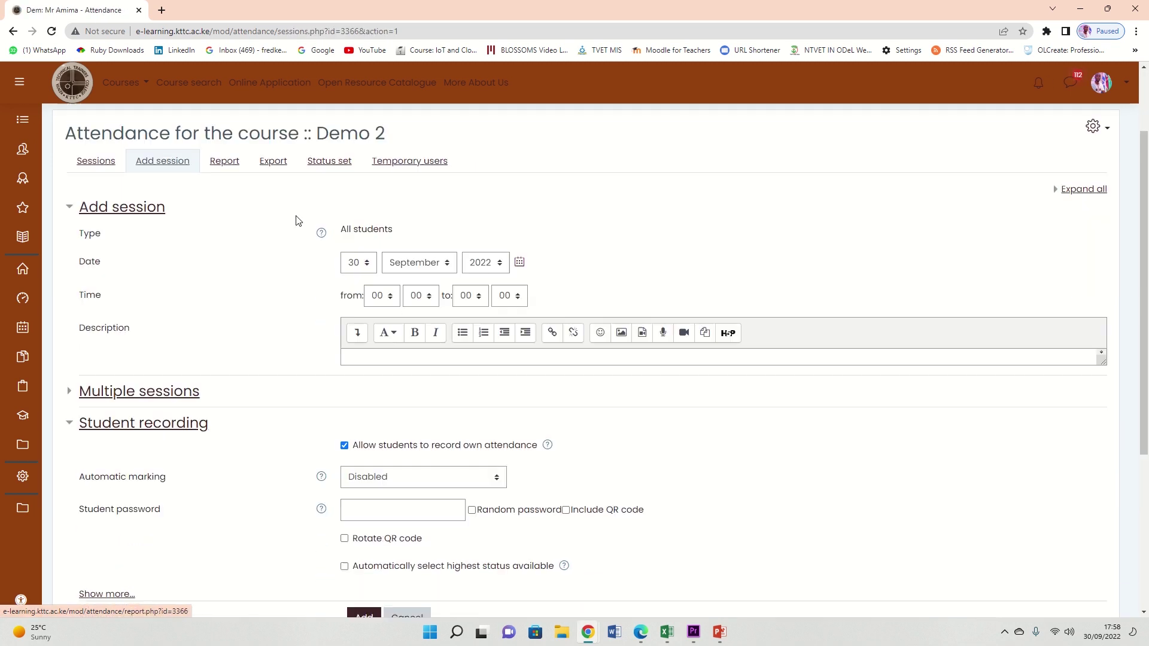
pyautogui.scroll(-1, 377, 283)
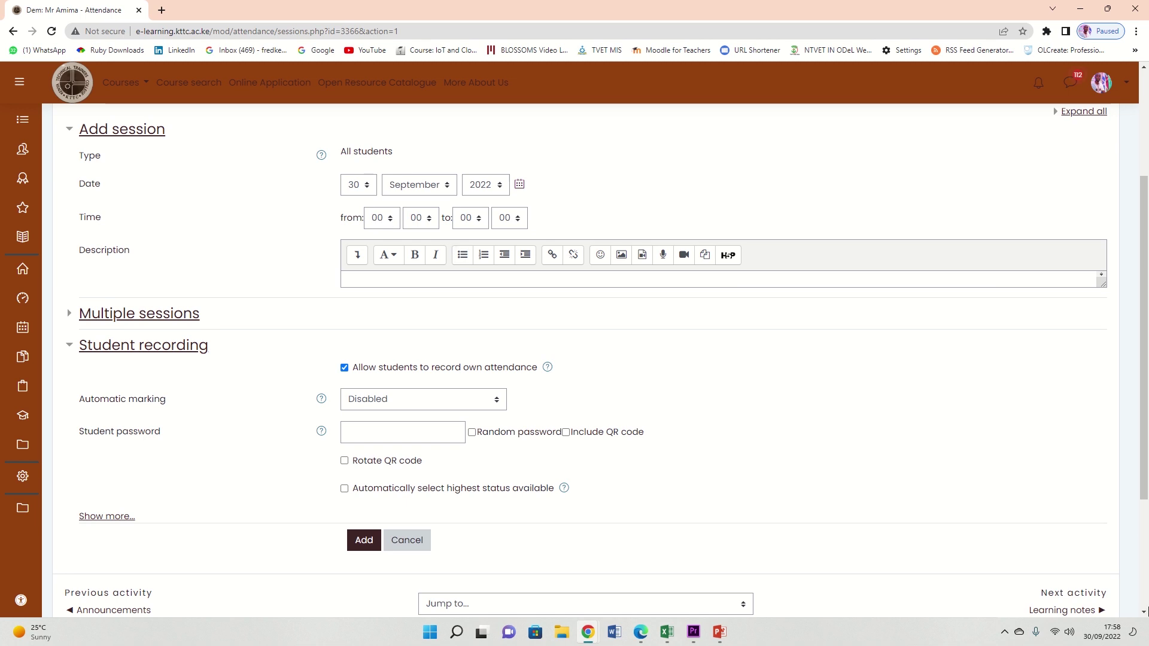
pyautogui.click(1098, 638)
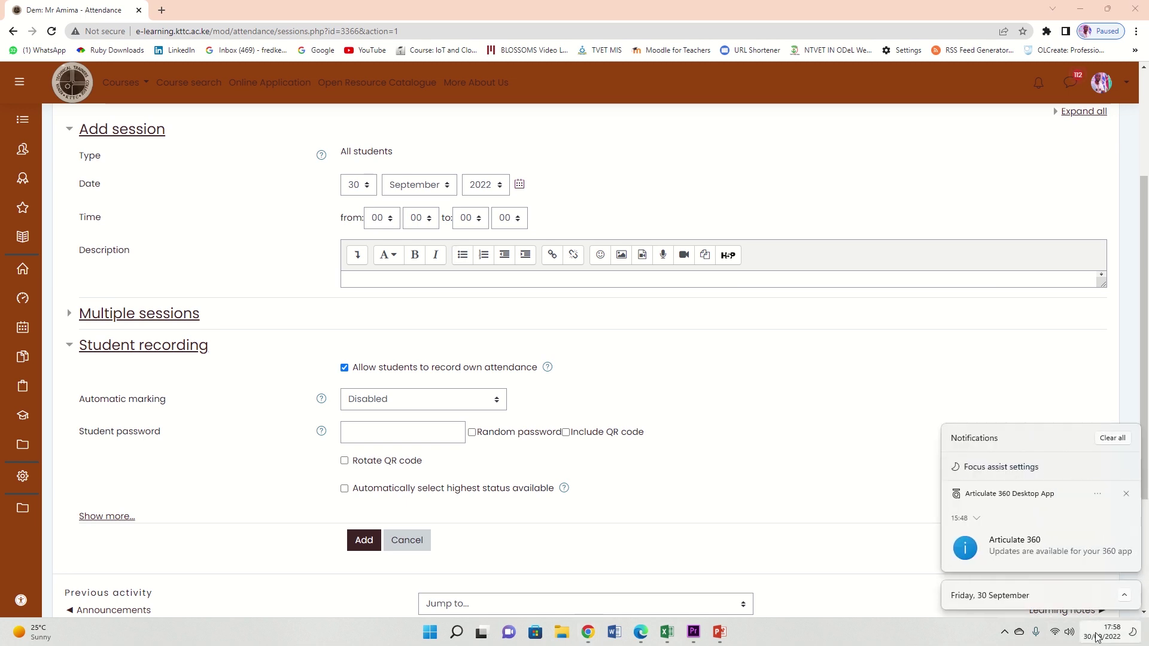
pyautogui.click(1125, 596)
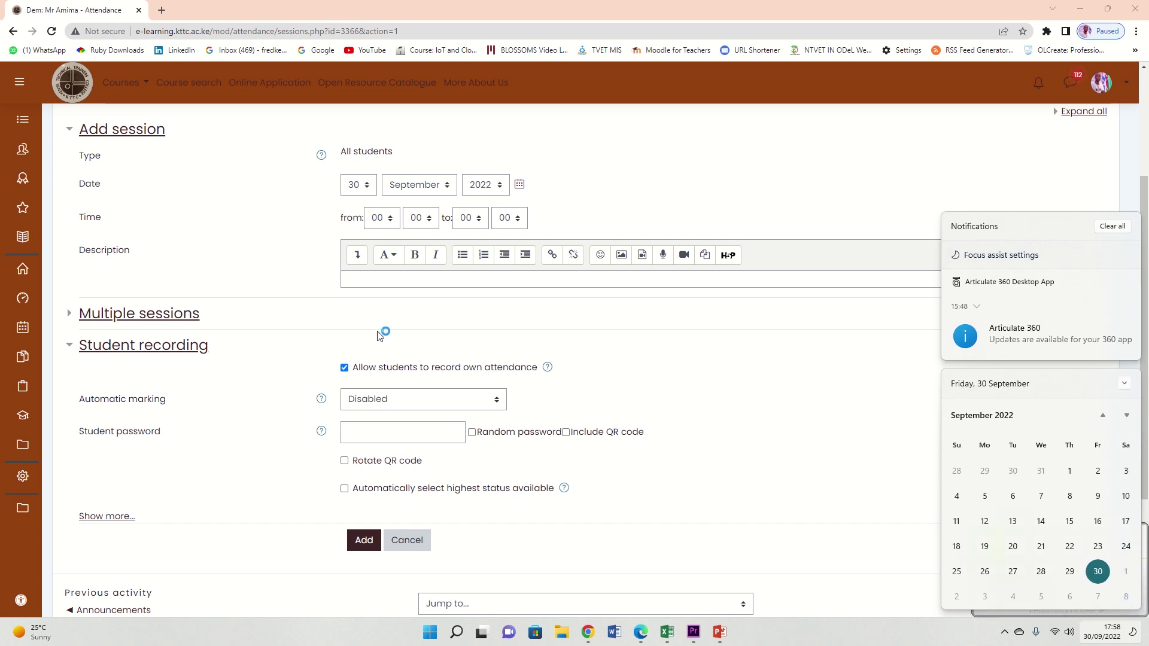
pyautogui.scroll(1, 275, 264)
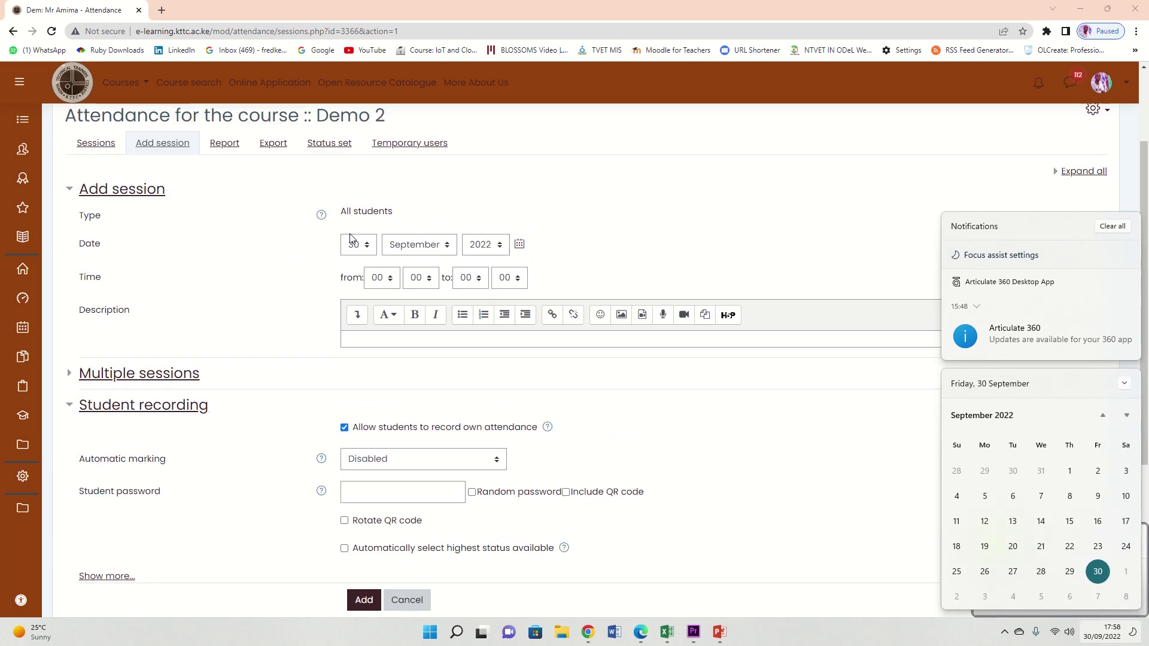
pyautogui.click(370, 249)
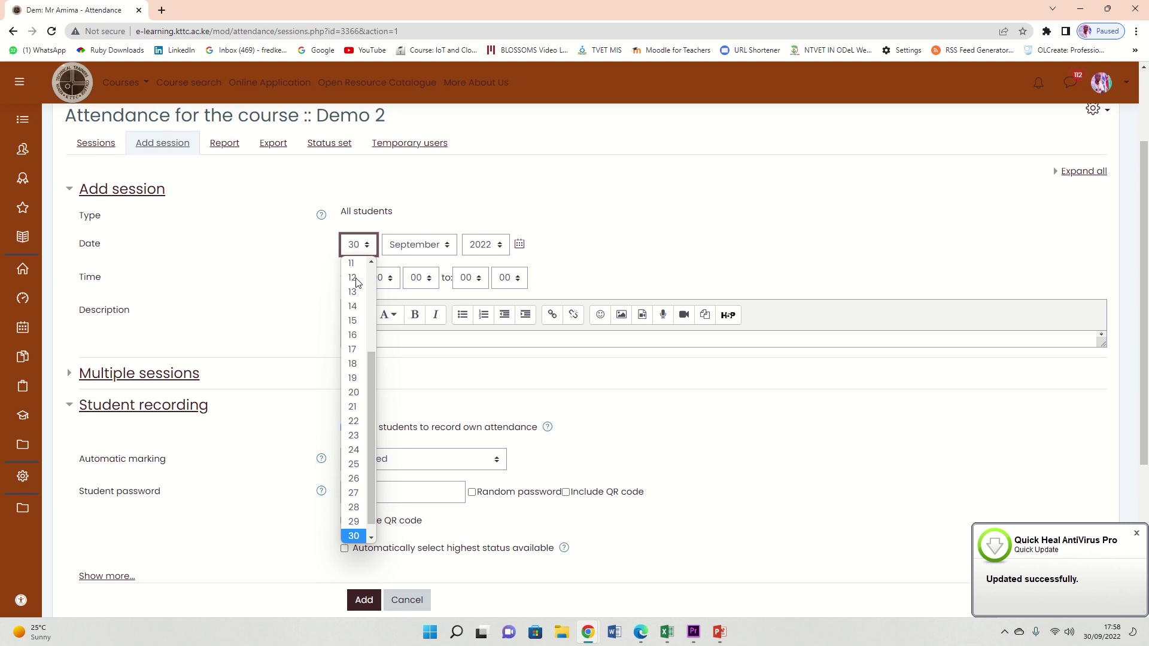
pyautogui.scroll(3, 354, 359)
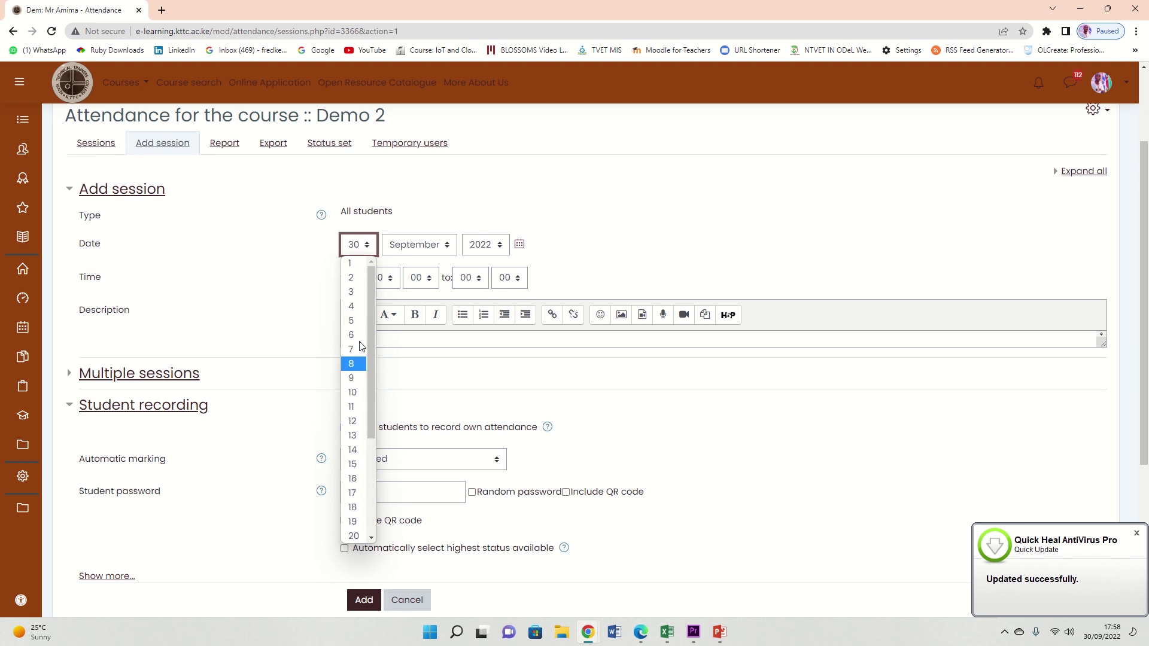
pyautogui.click(352, 263)
pyautogui.click(413, 245)
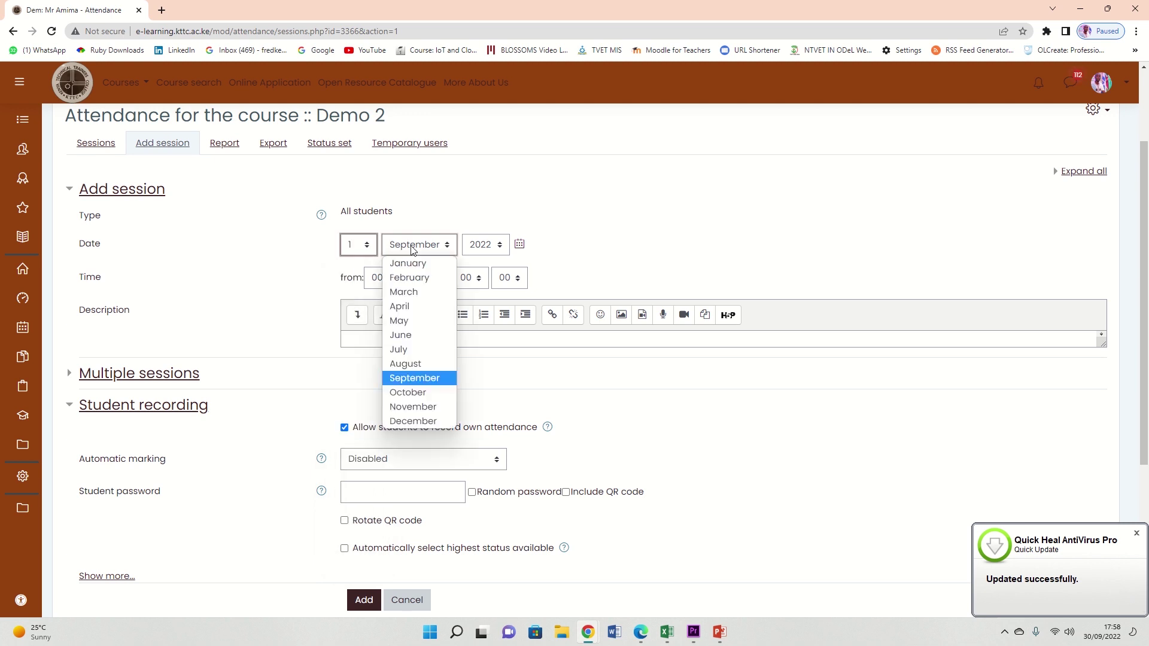
pyautogui.click(416, 391)
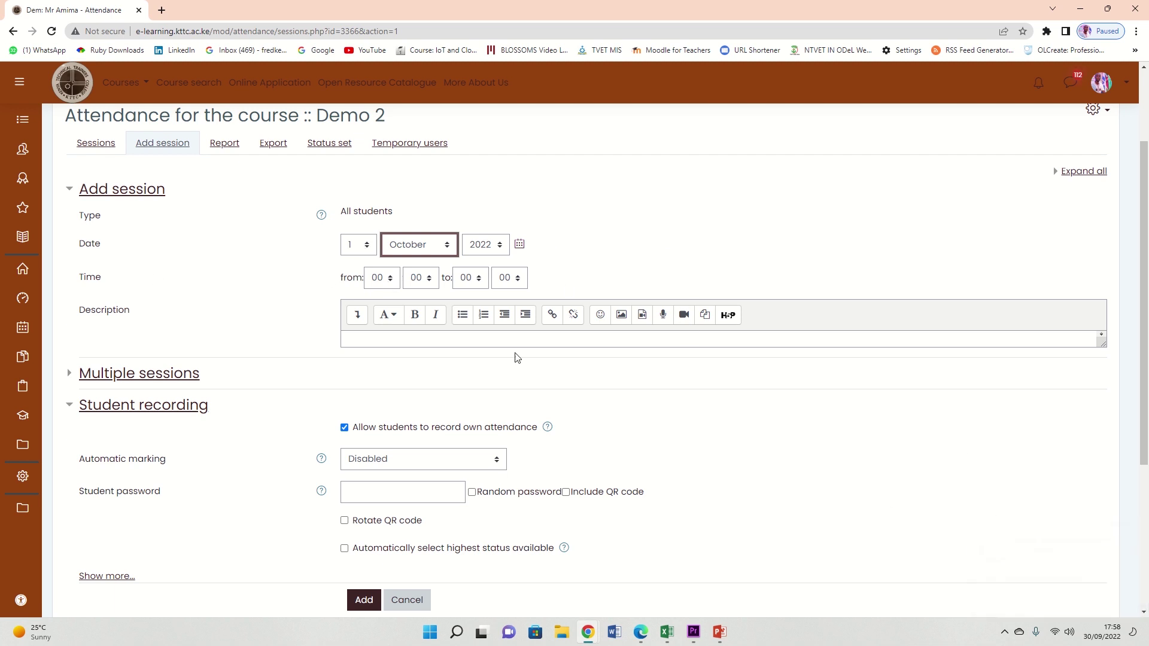
pyautogui.click(1112, 632)
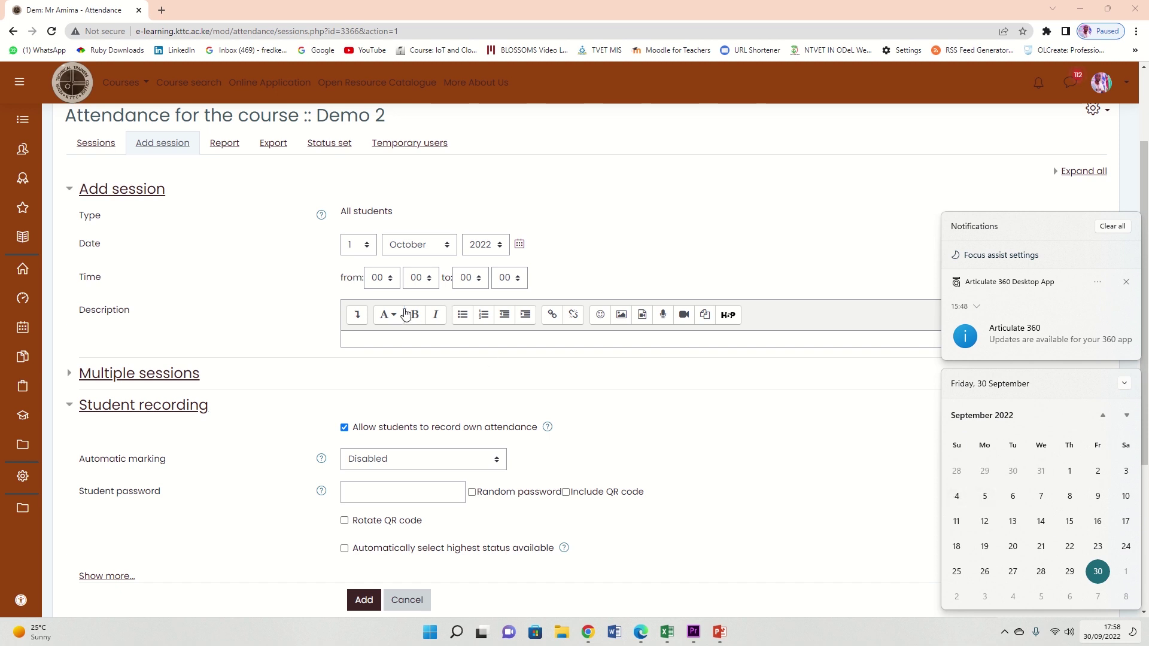
pyautogui.click(366, 247)
pyautogui.click(361, 321)
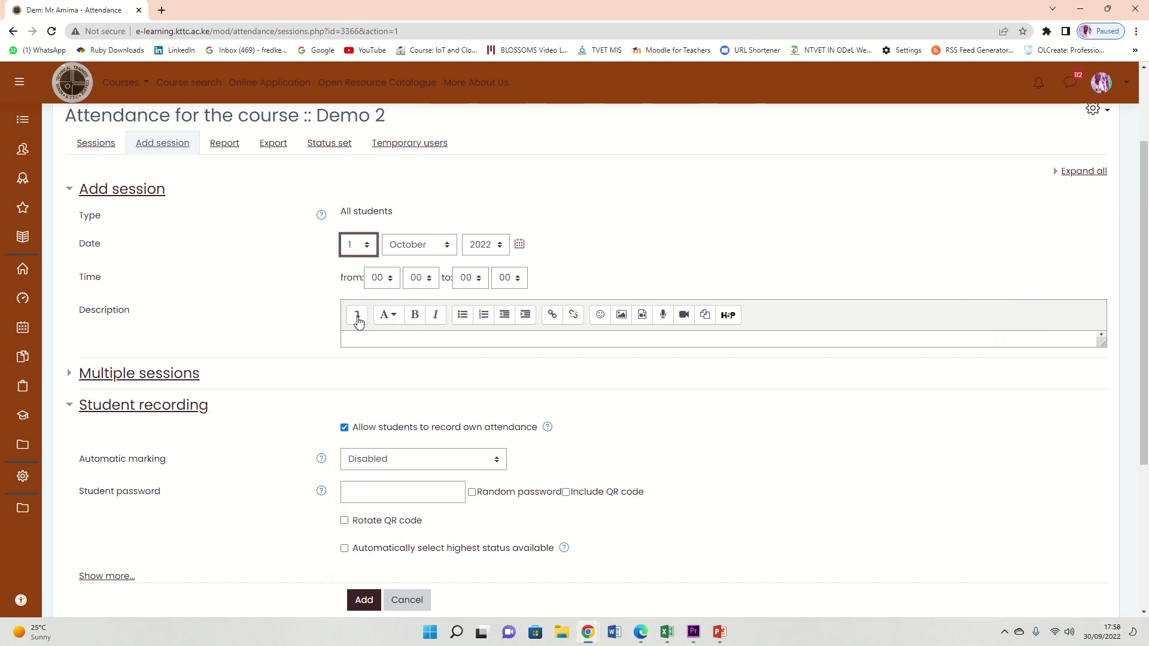
# - Set the session time to run from 08:00 to 10:00
pyautogui.click(382, 281)
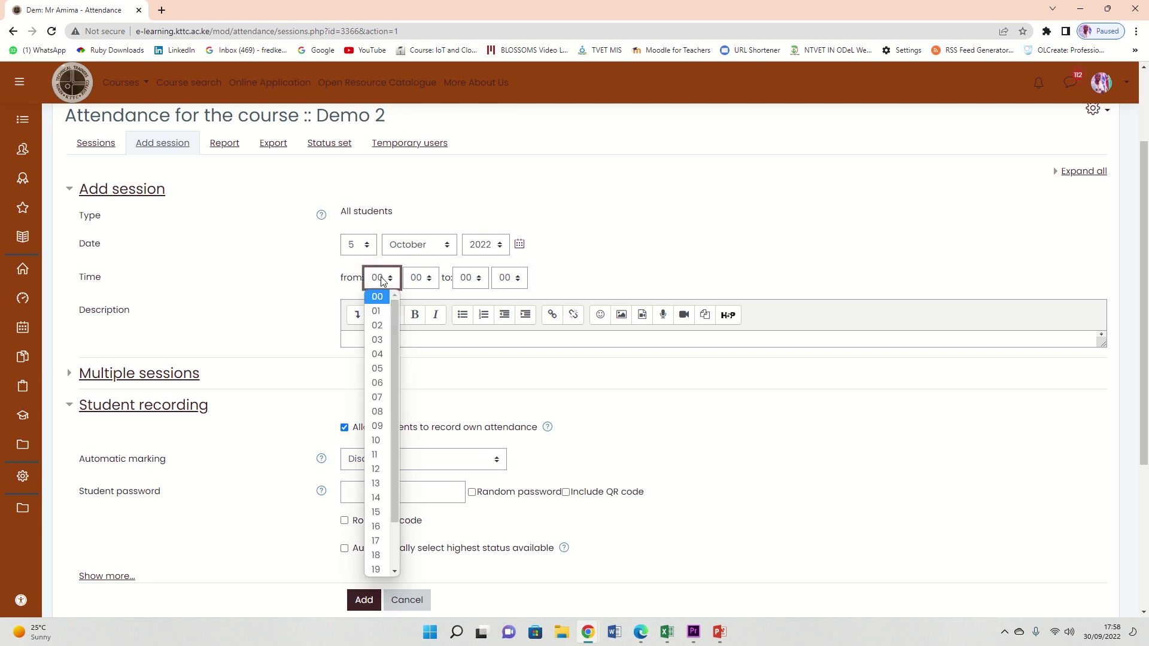
pyautogui.click(382, 413)
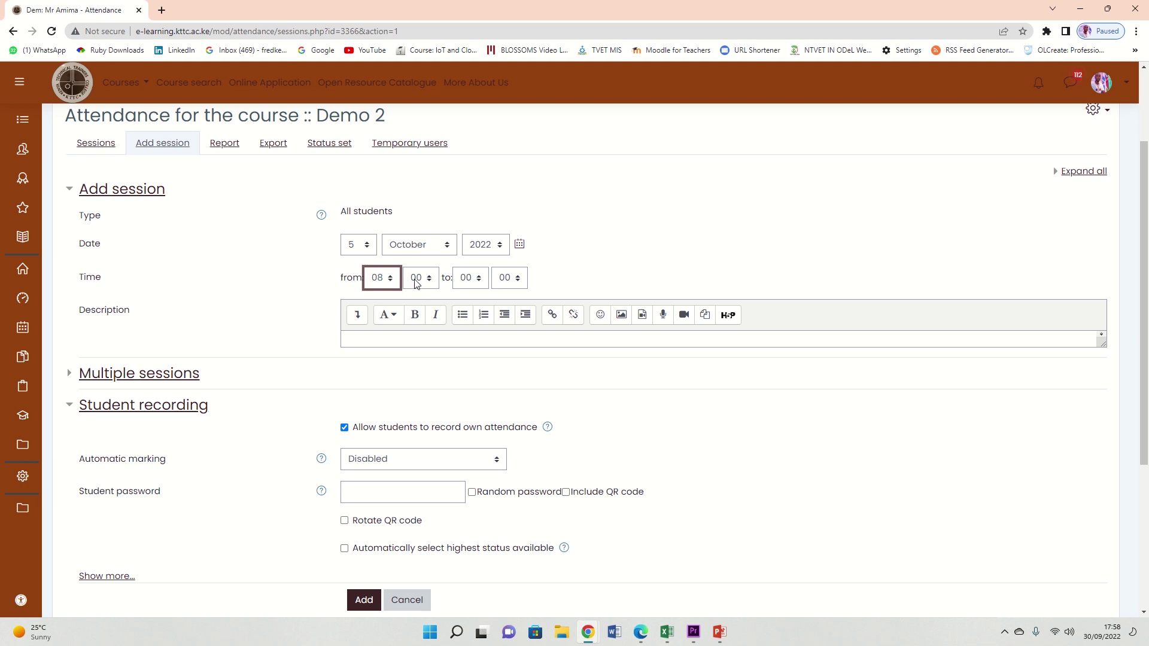
pyautogui.click(471, 281)
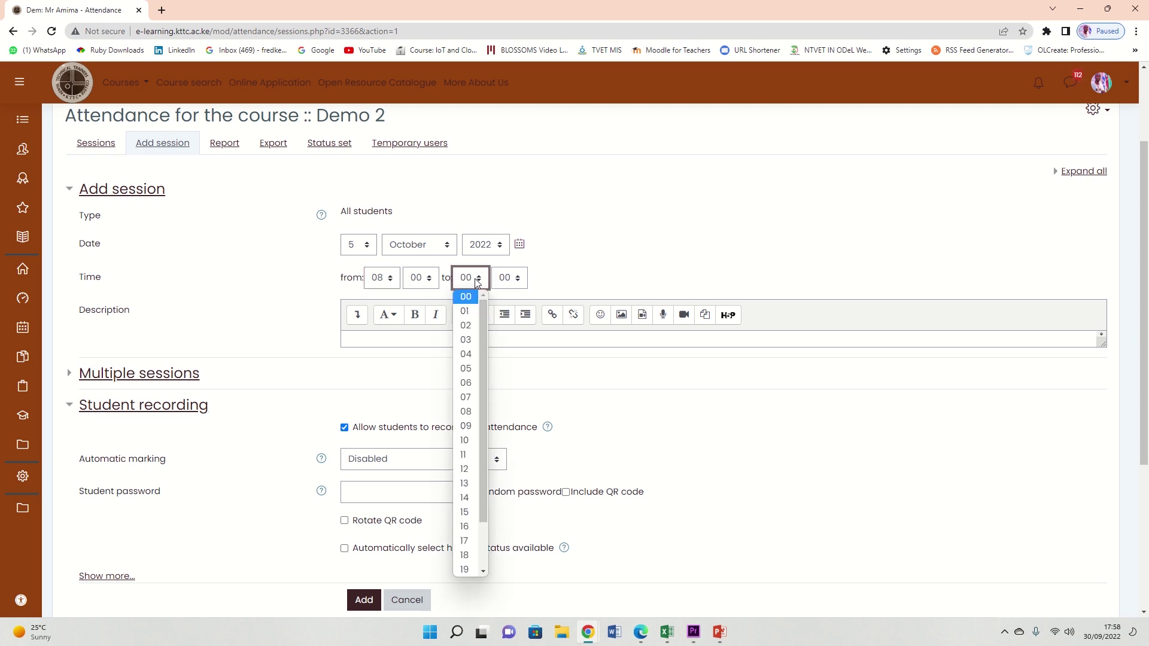
pyautogui.click(471, 441)
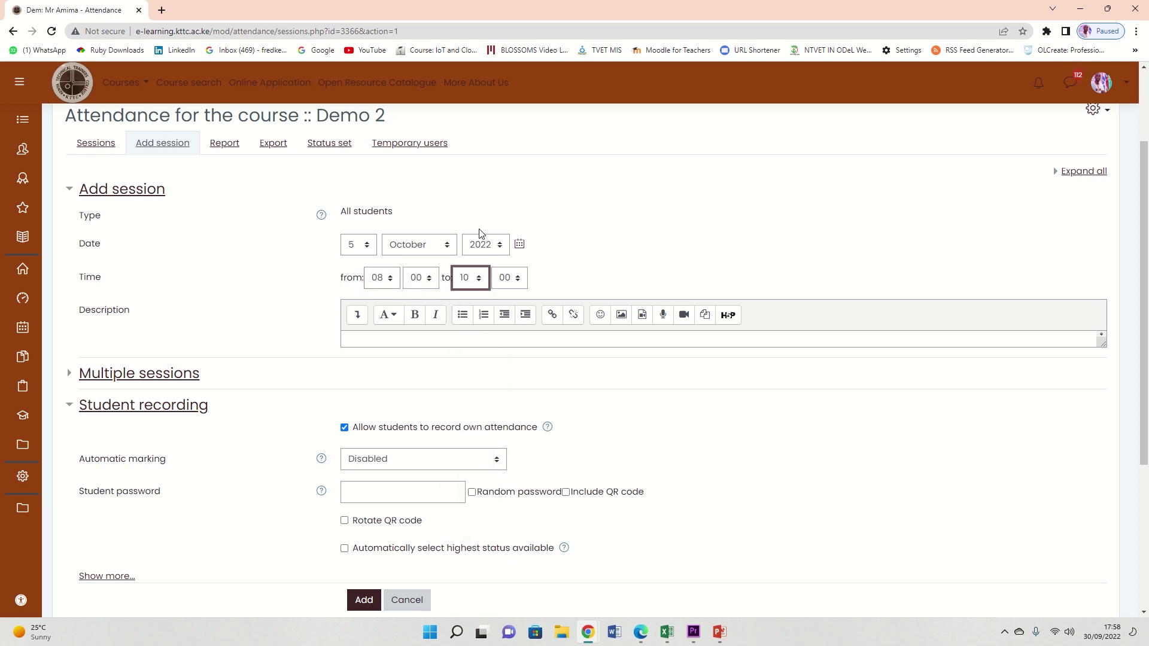
pyautogui.click(383, 282)
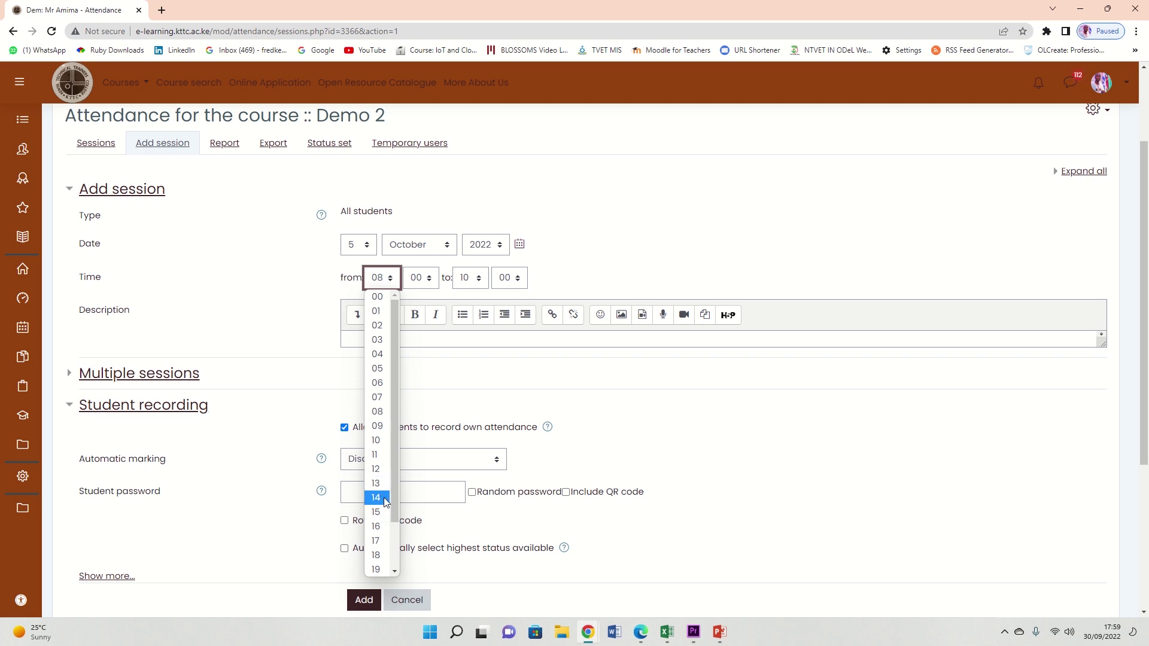
pyautogui.click(373, 281)
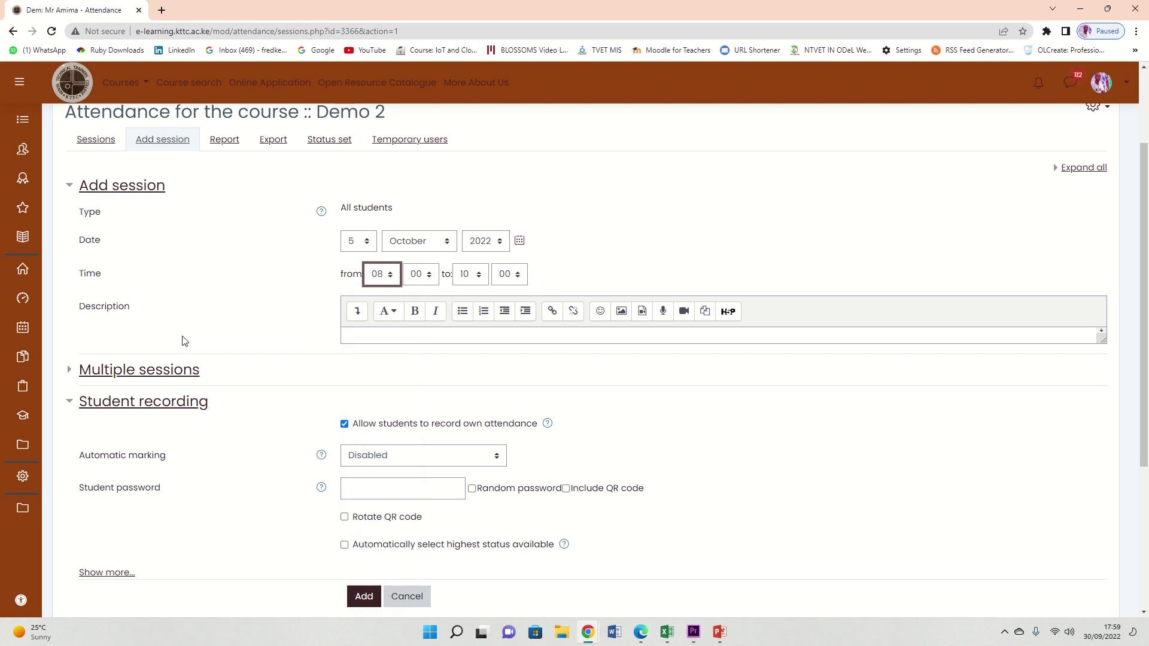
pyautogui.scroll(-1, 204, 317)
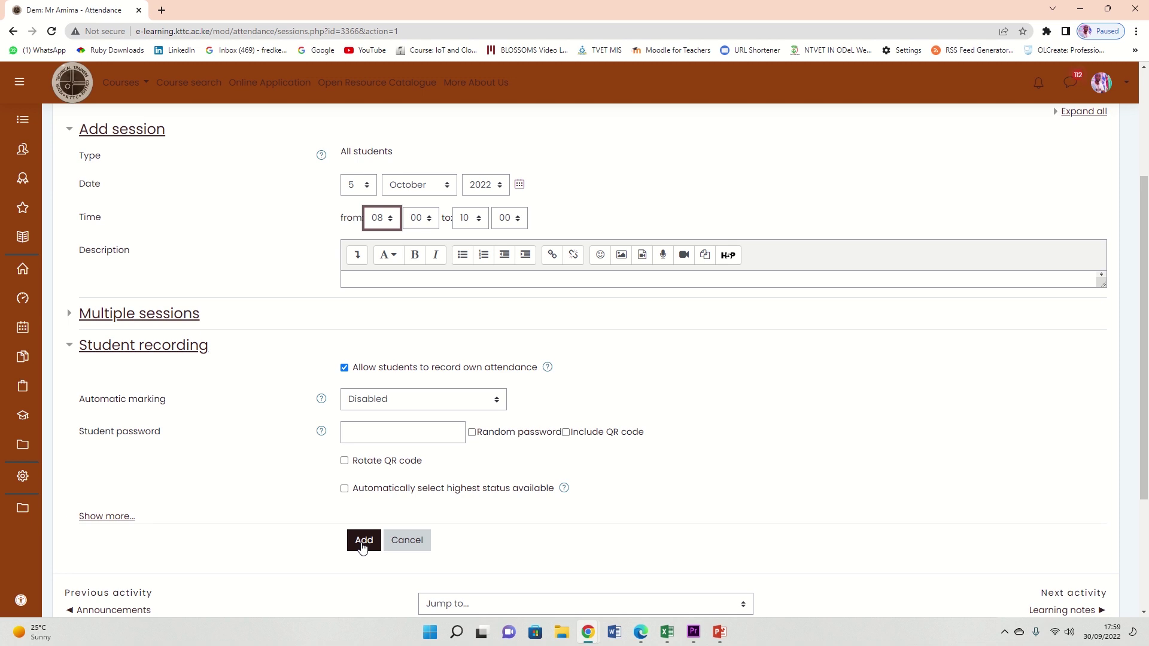
# - Under Multiple sessions, enable repeating the session on Mondays
pyautogui.click(132, 317)
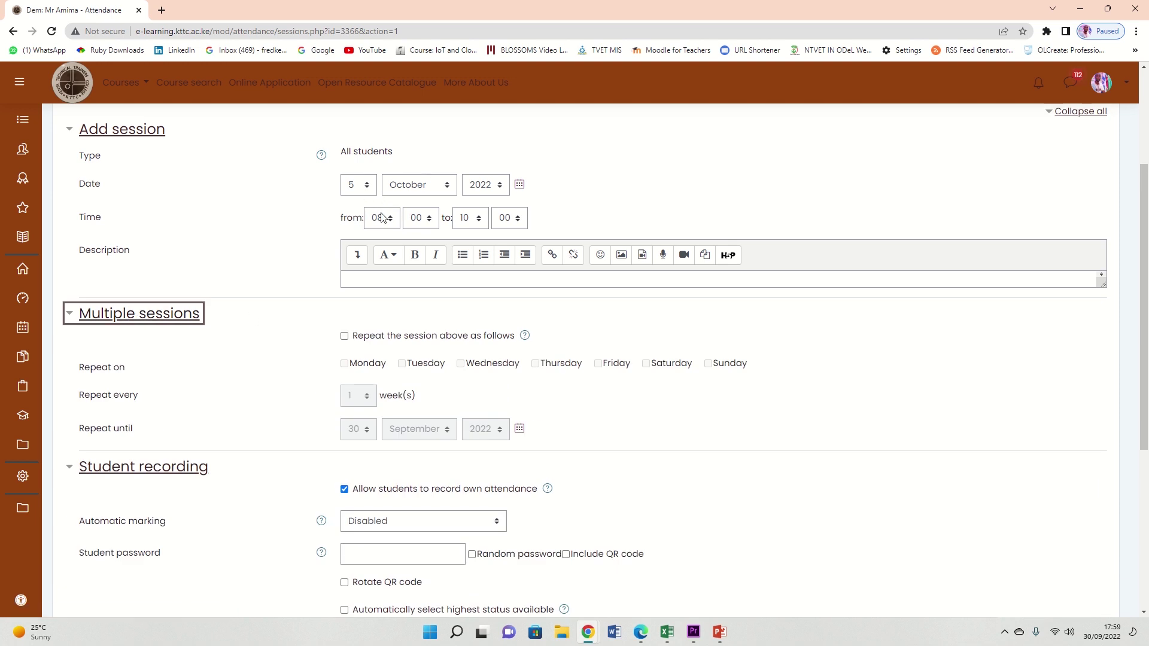
pyautogui.click(345, 337)
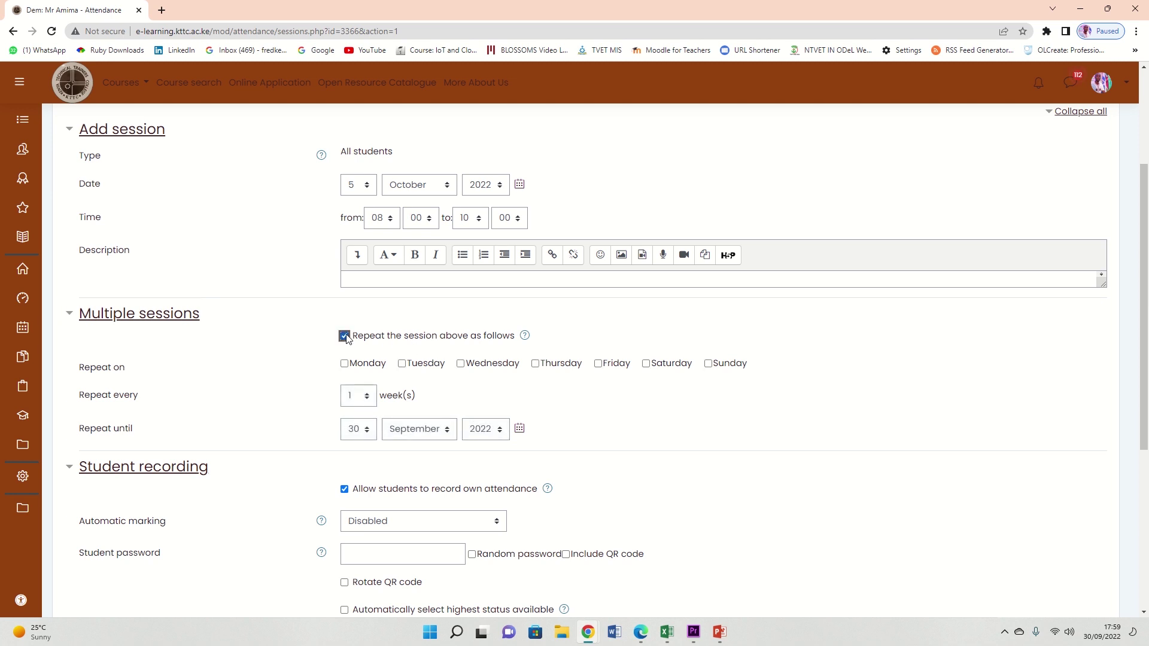
pyautogui.click(345, 364)
pyautogui.scroll(-2, 362, 407)
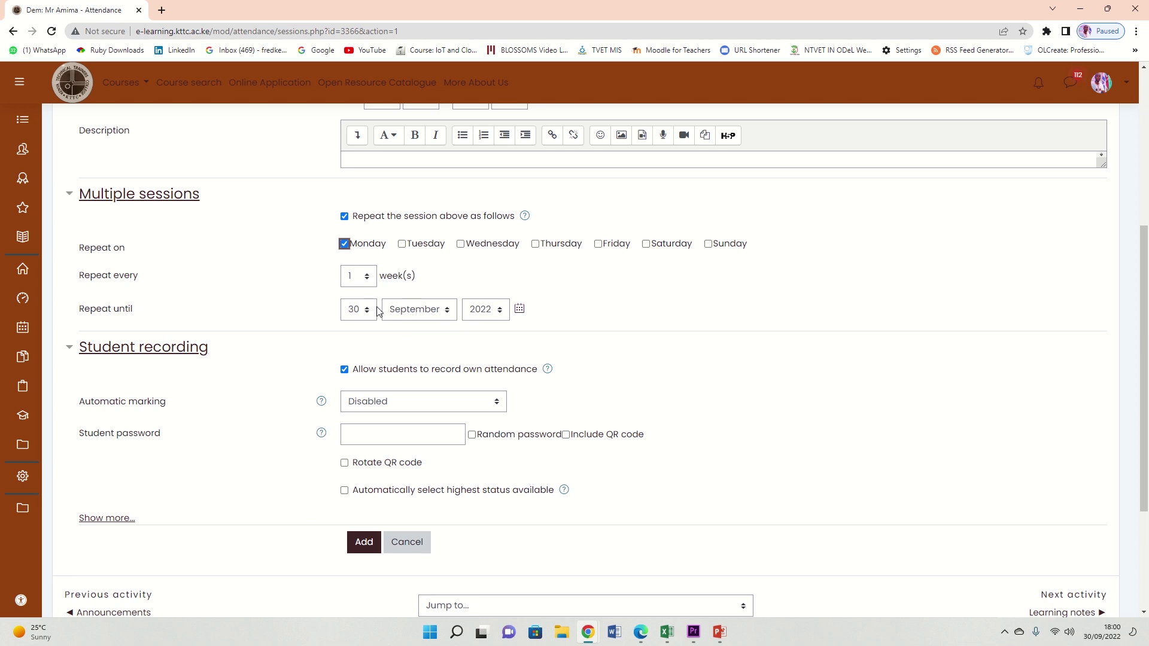
# - Set the repeat end date to 20 November 2022
pyautogui.click(413, 309)
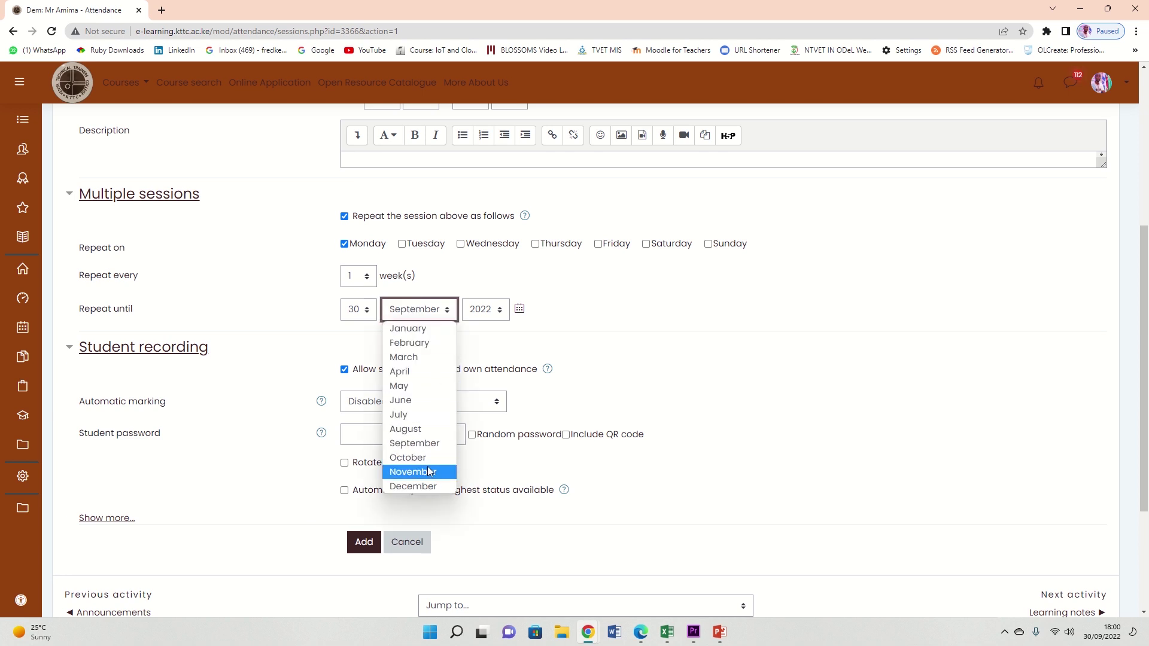
pyautogui.click(410, 457)
pyautogui.click(402, 315)
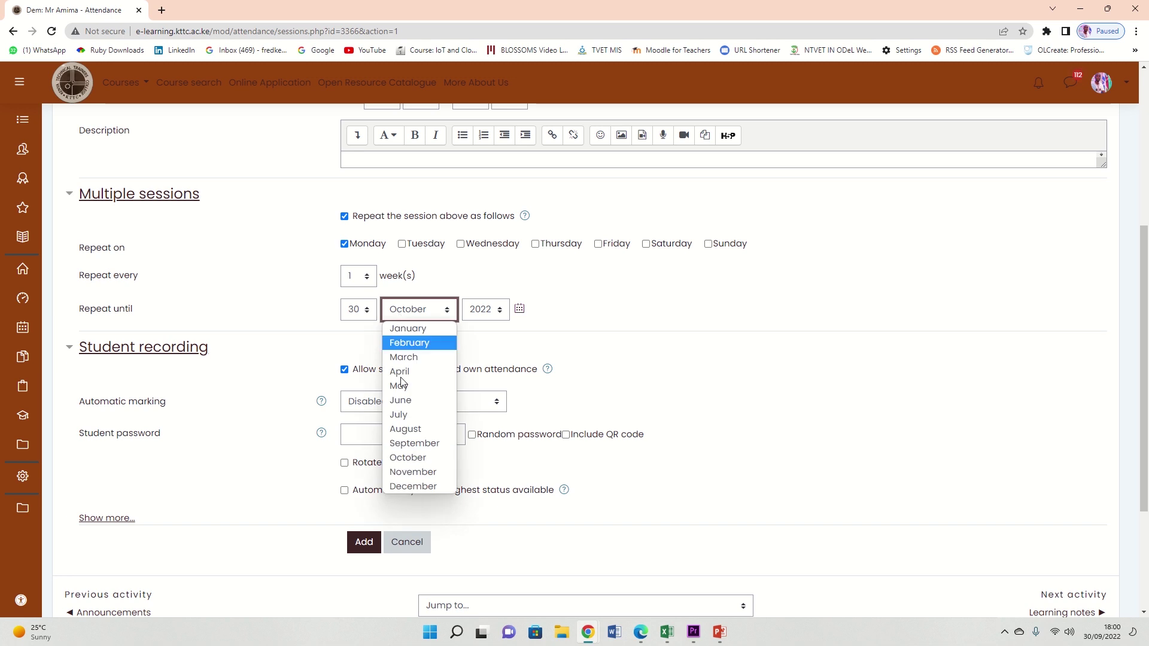
pyautogui.click(418, 472)
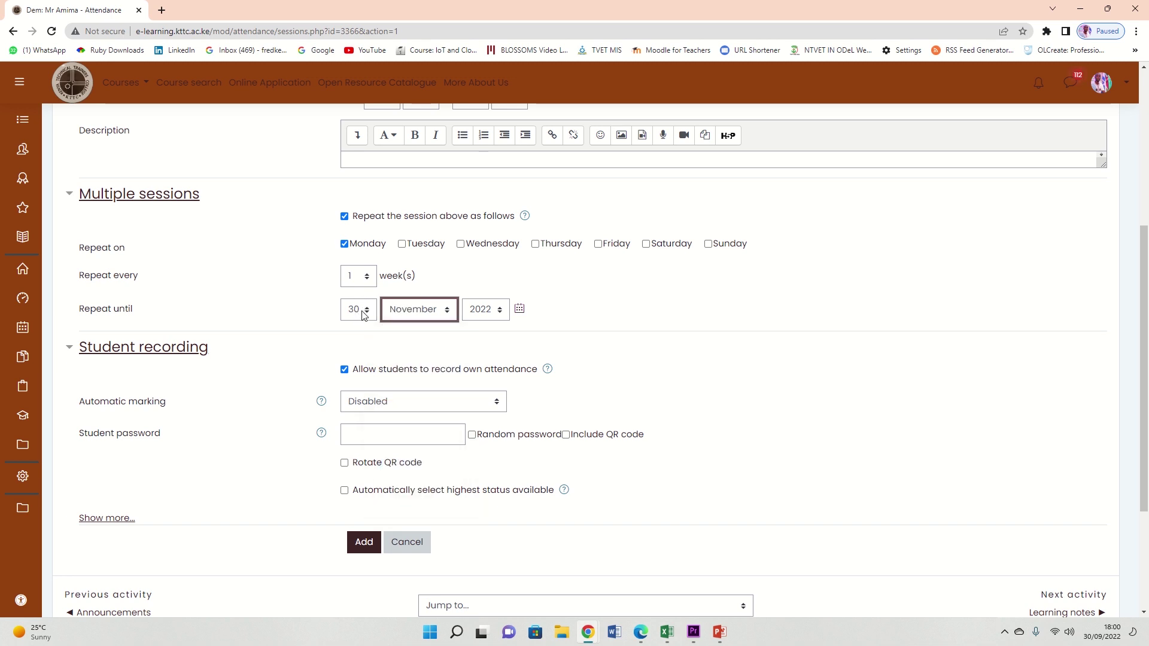
pyautogui.click(362, 309)
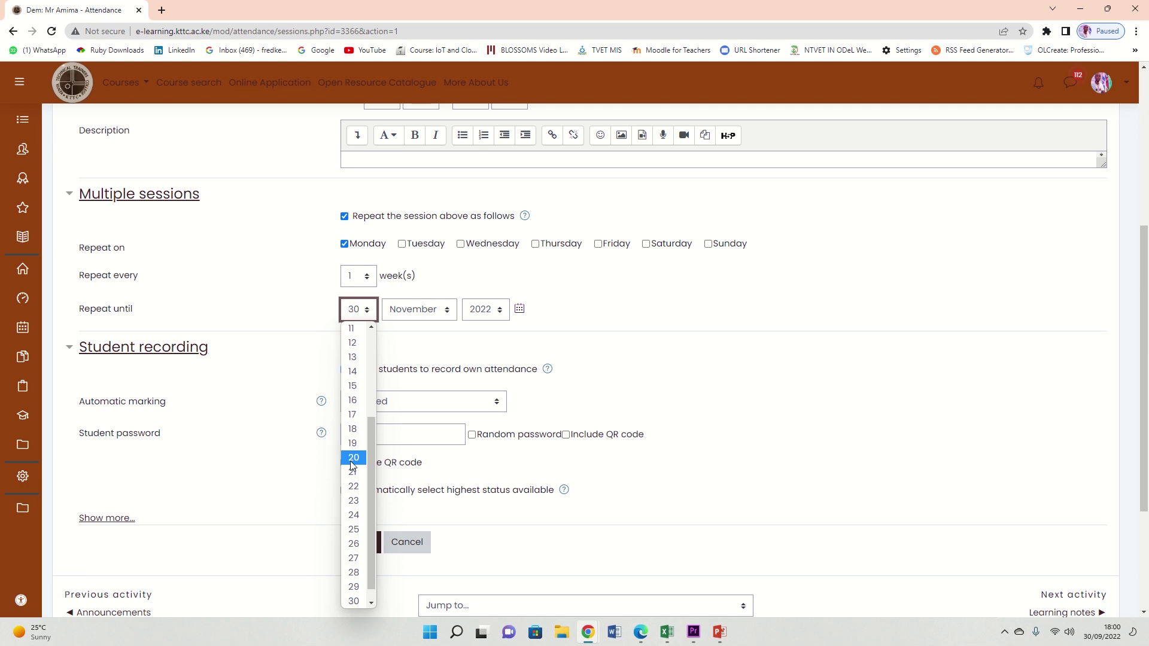
pyautogui.click(354, 459)
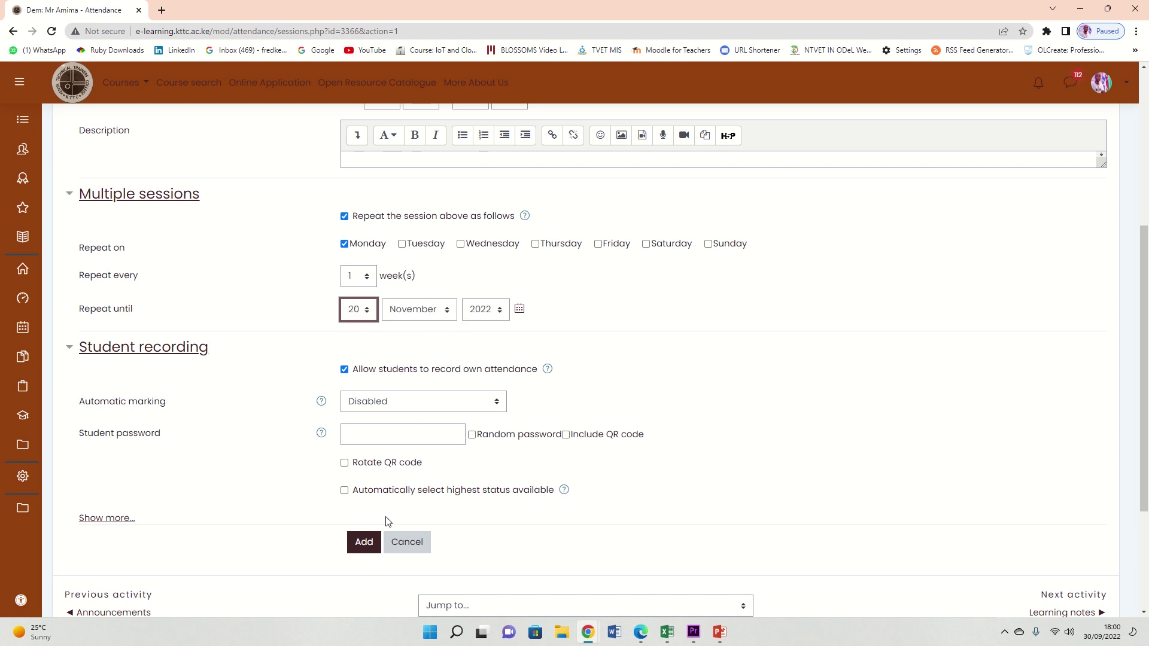
# - Add the sessions and review the six Monday sessions from 10 Oct to 14 Nov 2022
pyautogui.click(359, 544)
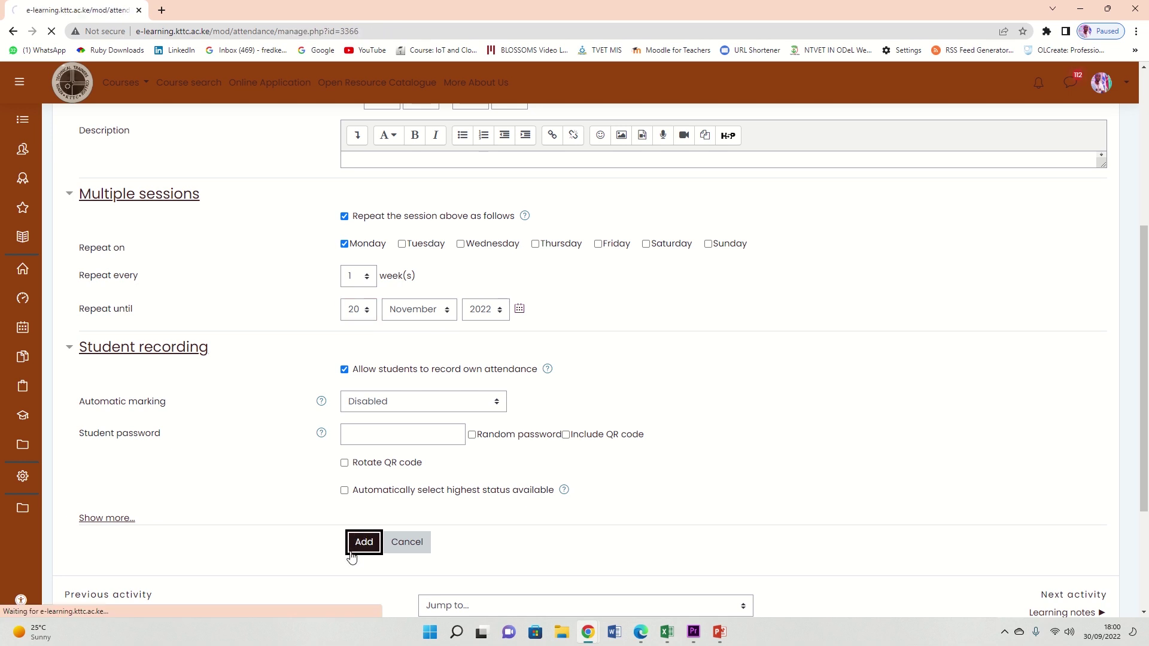
pyautogui.scroll(-2, 334, 428)
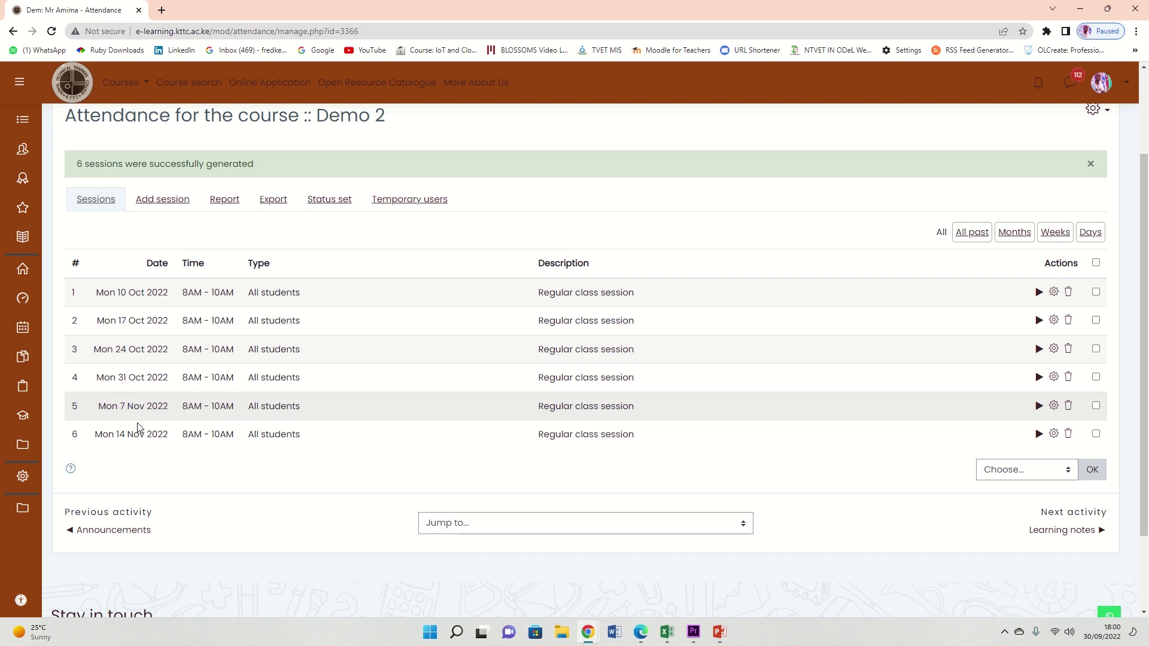
pyautogui.scroll(2, 383, 326)
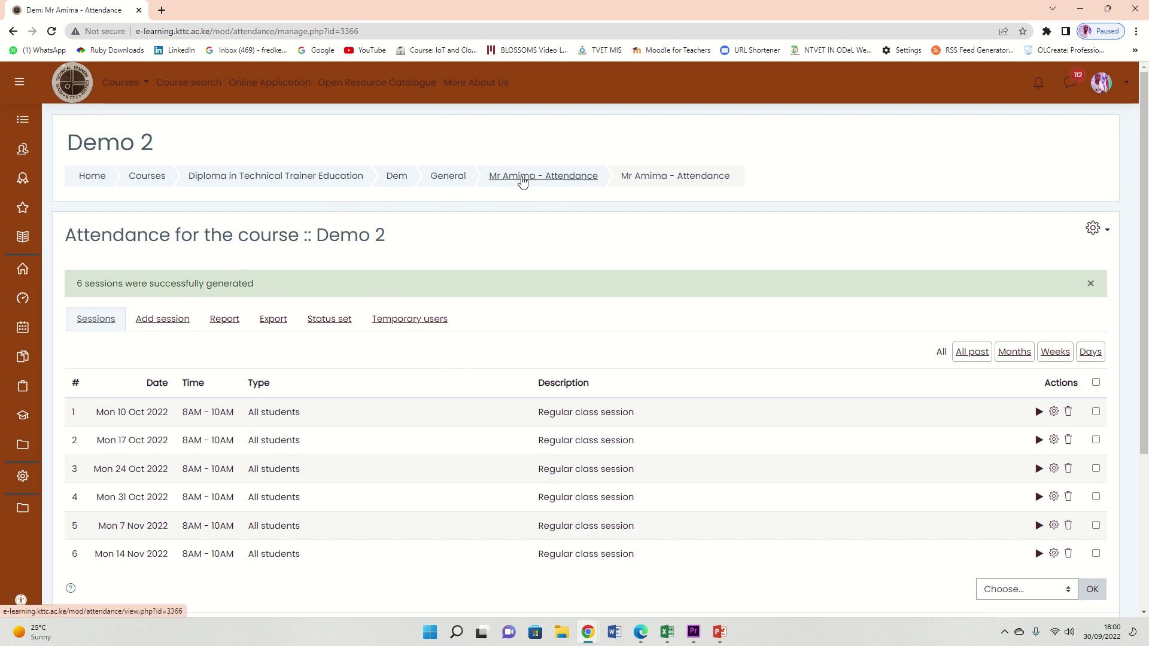
pyautogui.click(450, 181)
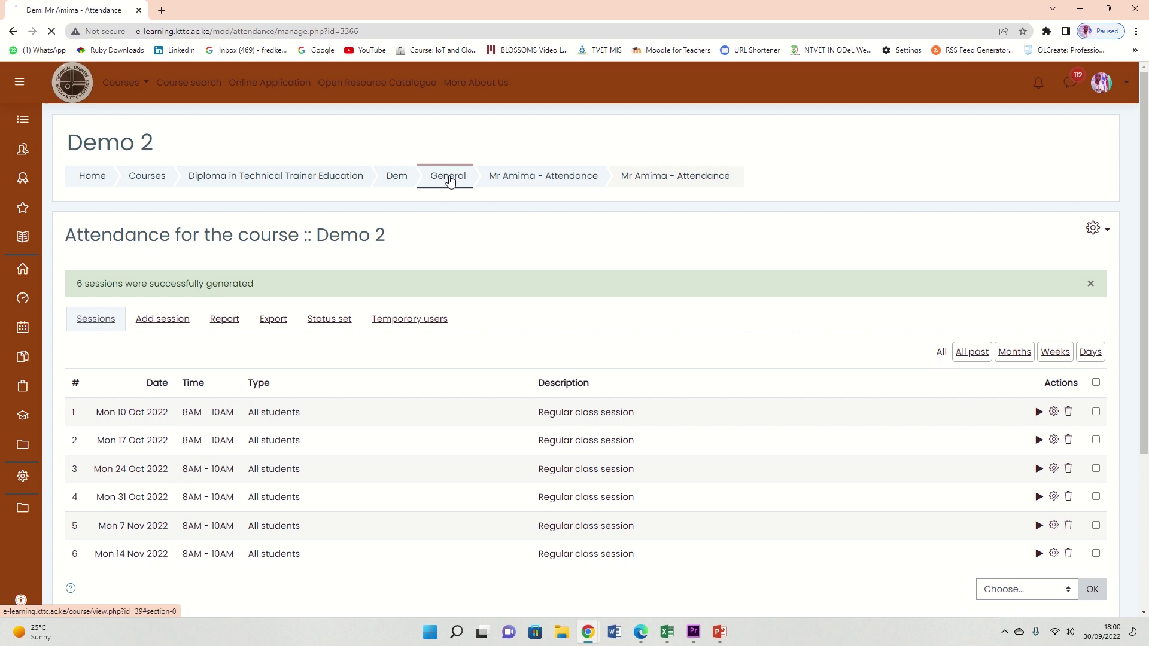
pyautogui.scroll(2, 462, 267)
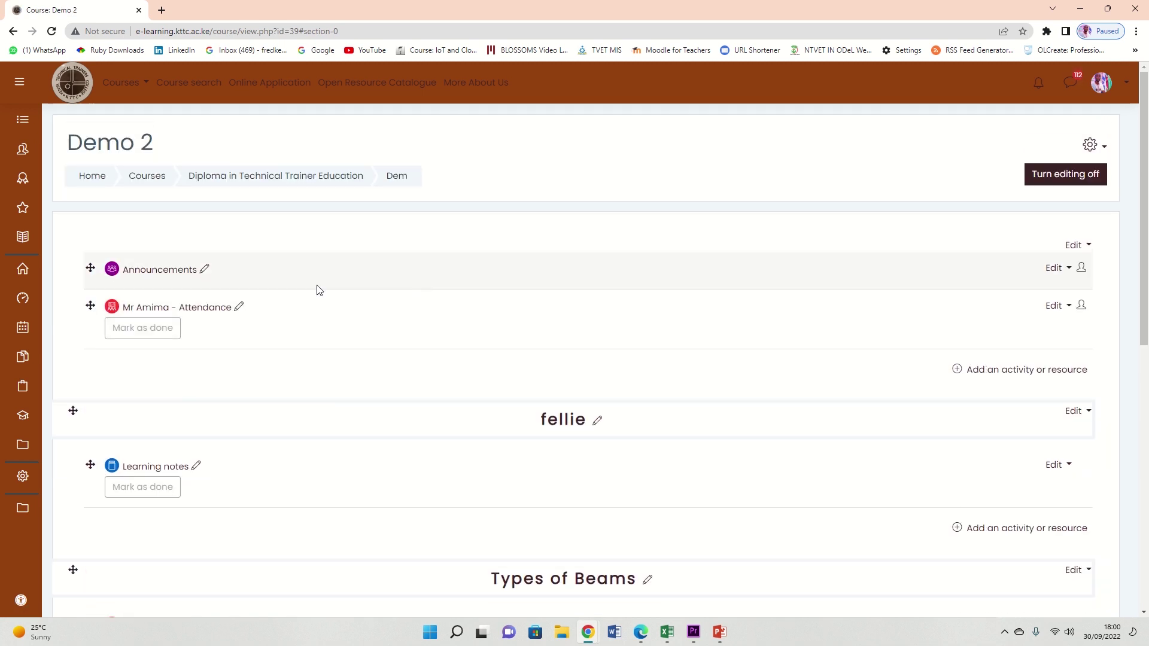
pyautogui.click(197, 308)
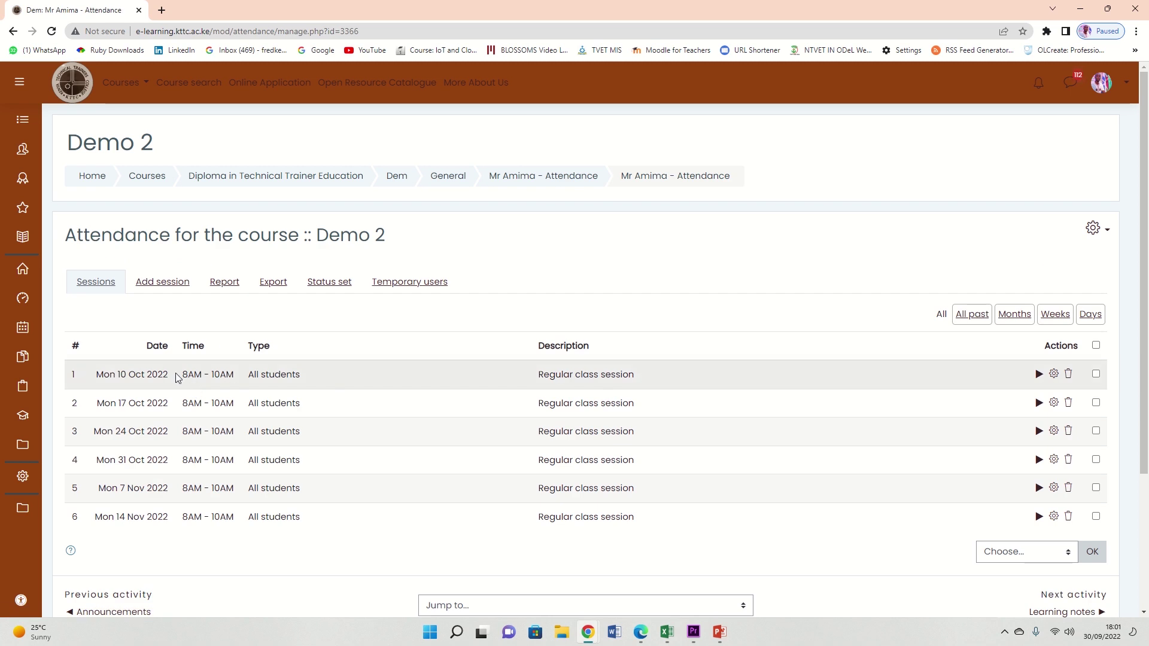
pyautogui.moveTo(183, 378); pyautogui.dragTo(238, 380)
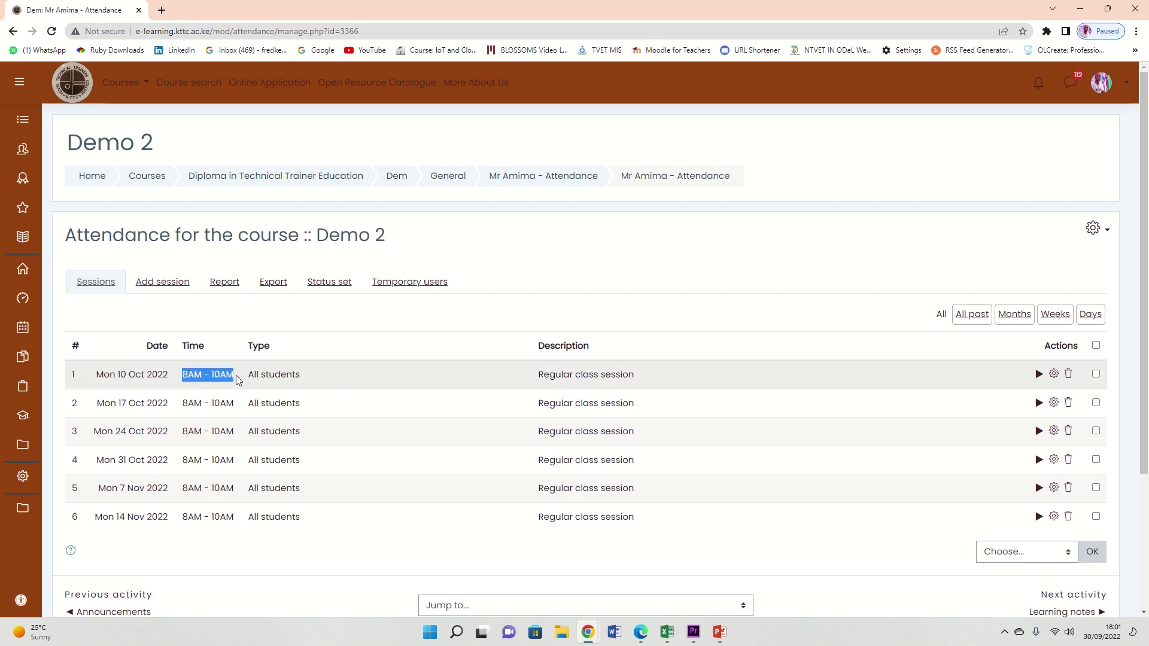